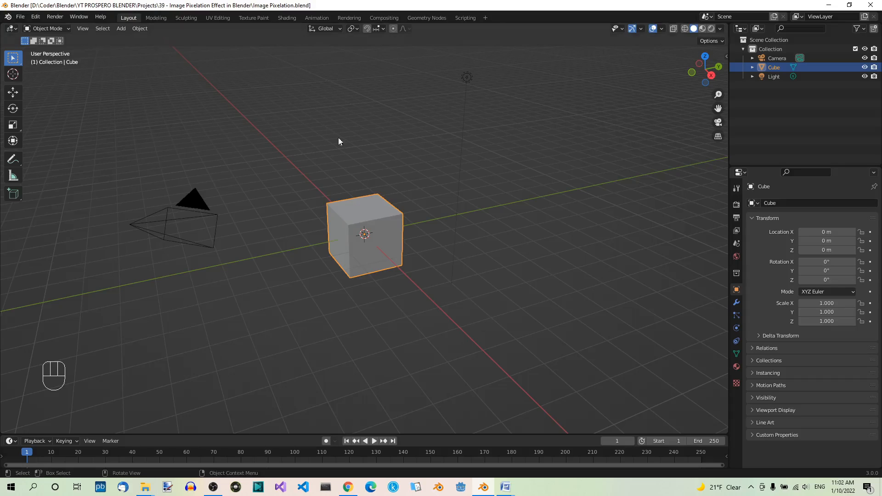
Delete the default cube, add a grid mesh in its place and view it from the top
key("x")
left_click(387, 241)
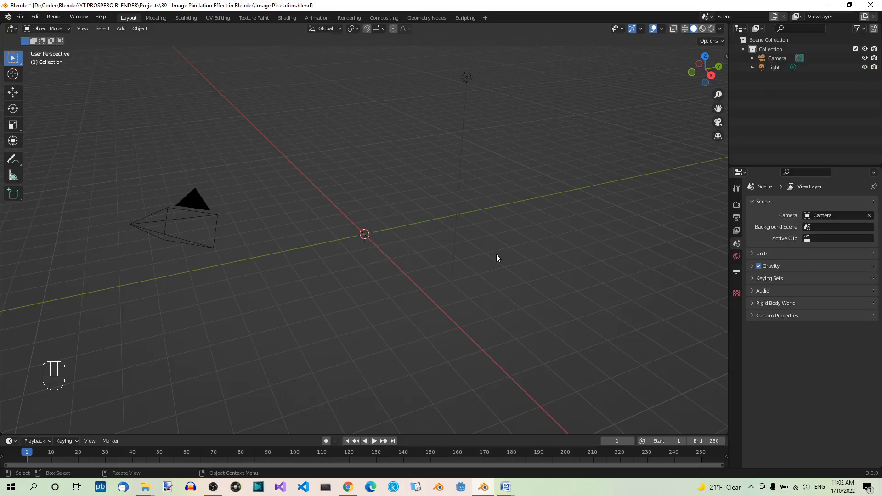
key("shift+a")
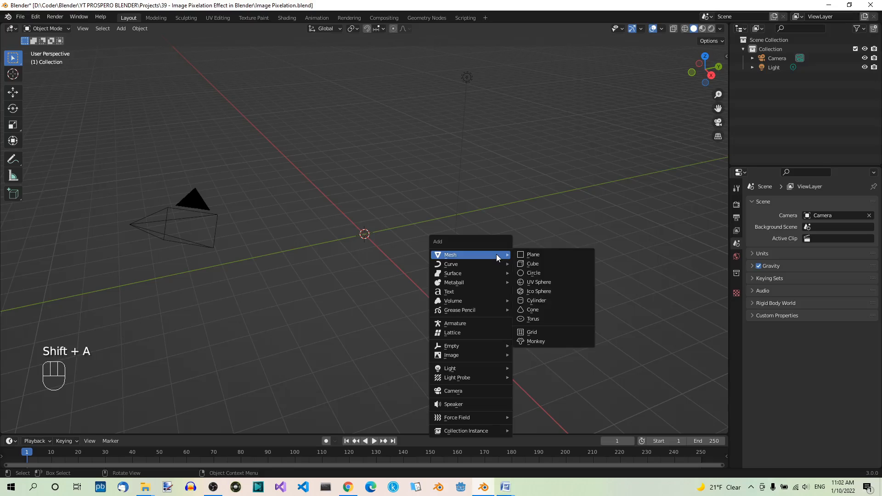
left_click(543, 332)
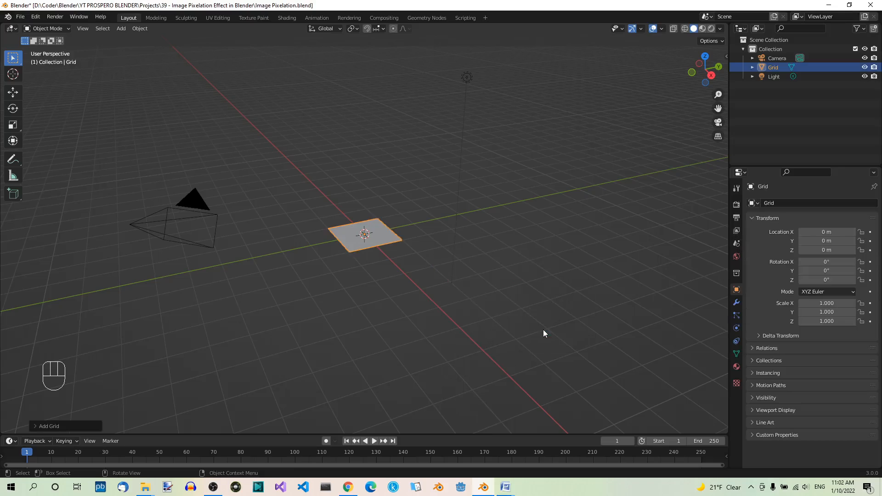
key("KP_7")
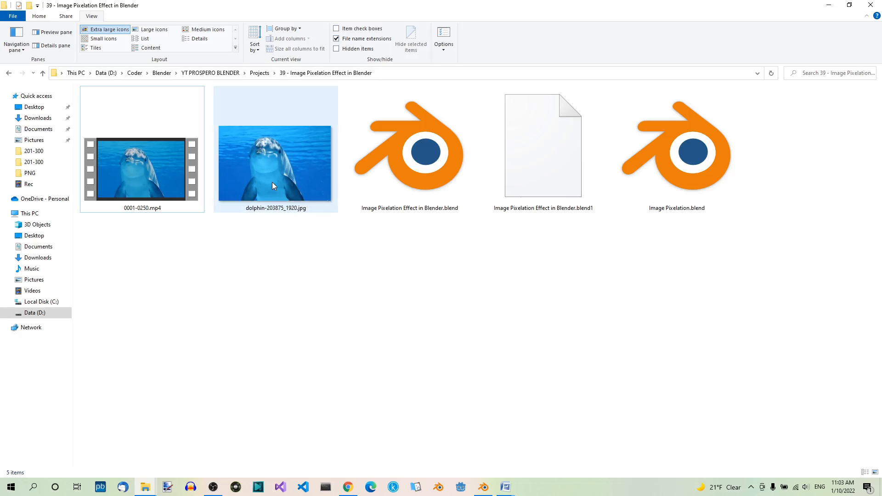
Set the new grid's subdivisions to 192 in X and 128 in Y
mouse_move(272, 182)
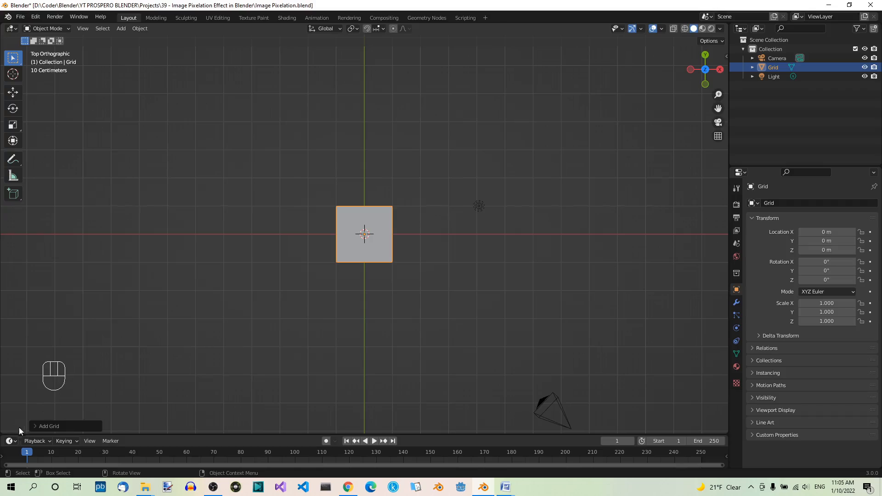
left_click(35, 425)
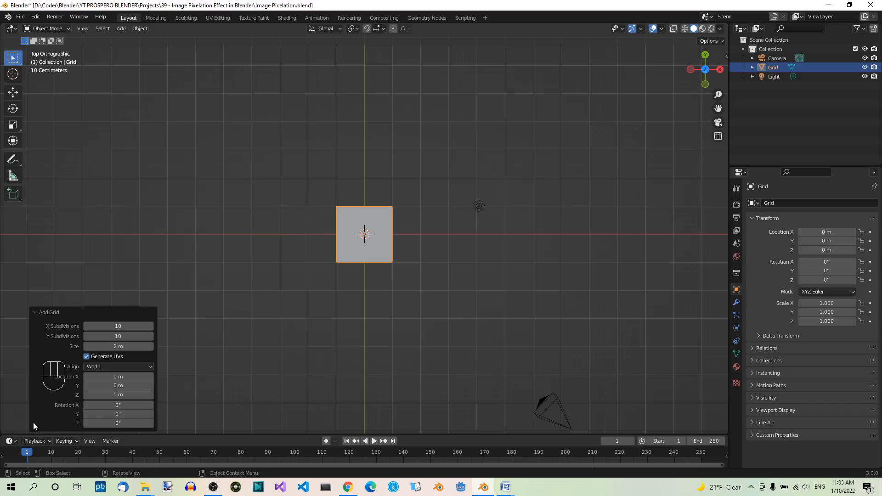
left_click(126, 326)
type("192")
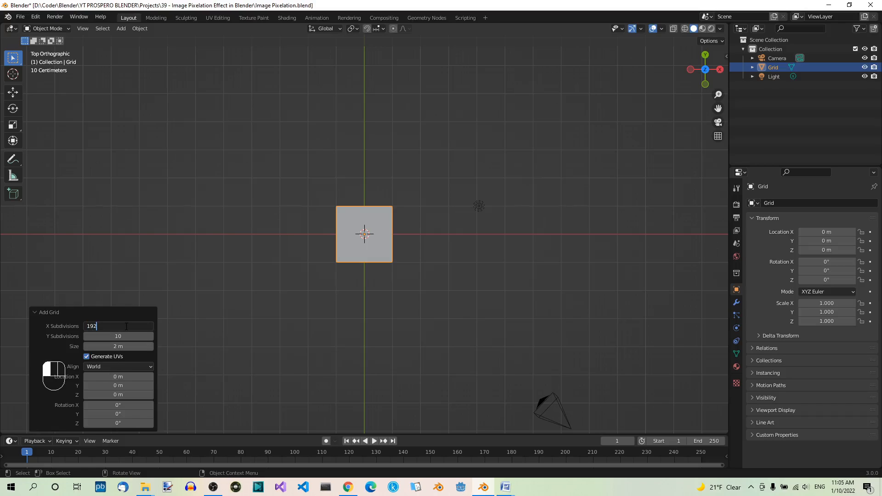
left_click(123, 337)
type("192")
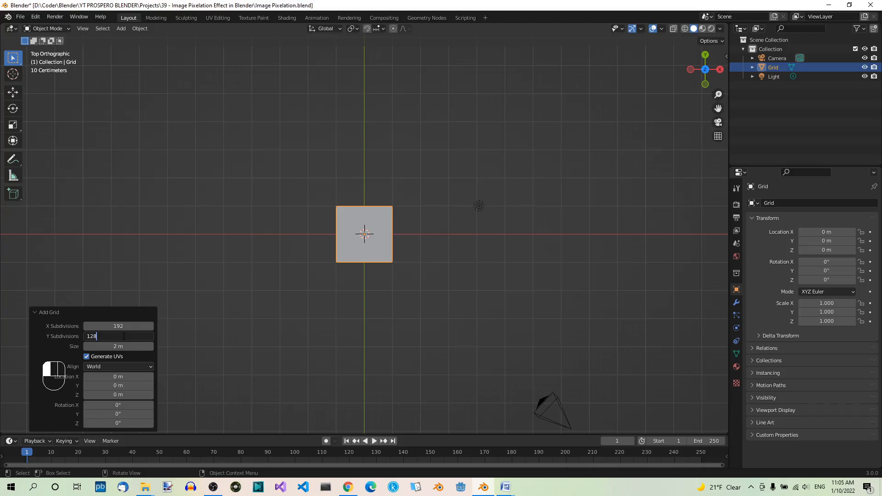
key("Return")
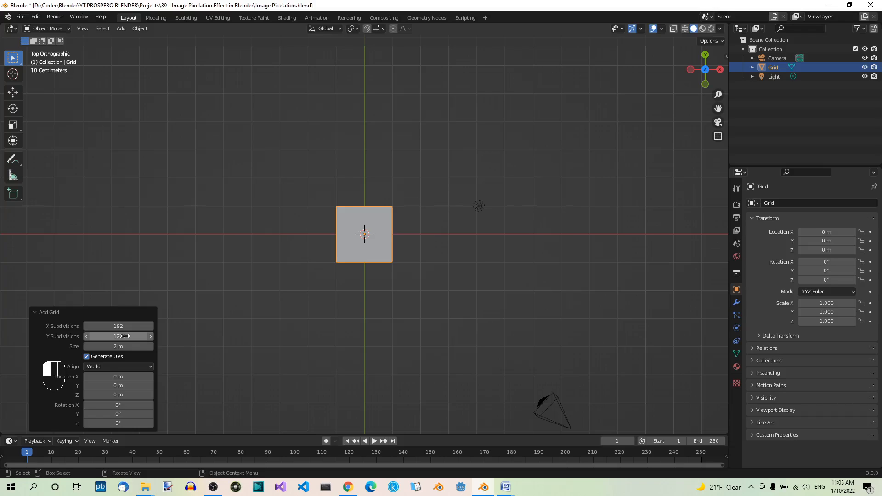
Set the grid's dimensions to 192 m in X and 128 m in Y
key("n")
key("n")
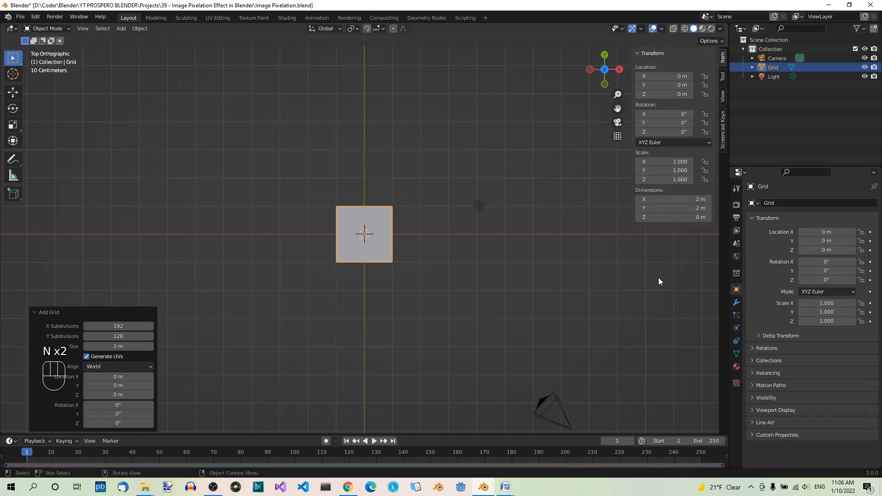
left_click(689, 199)
type("192")
key("Return")
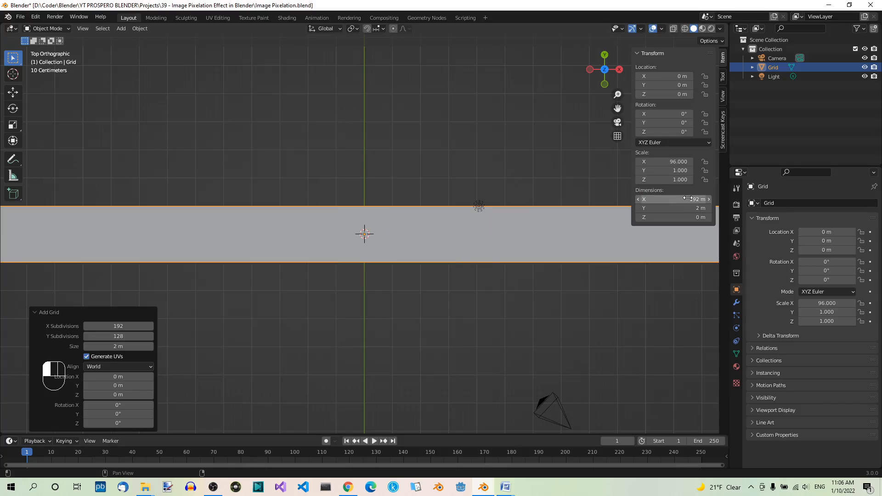
left_click(681, 209)
type("128")
key("Return")
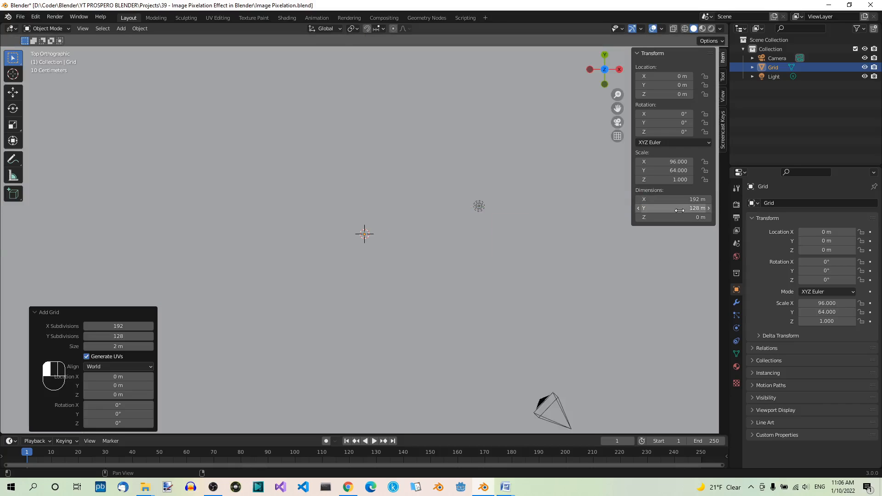
scroll(542, 217, "down", 5)
scroll(556, 244, "down", 8)
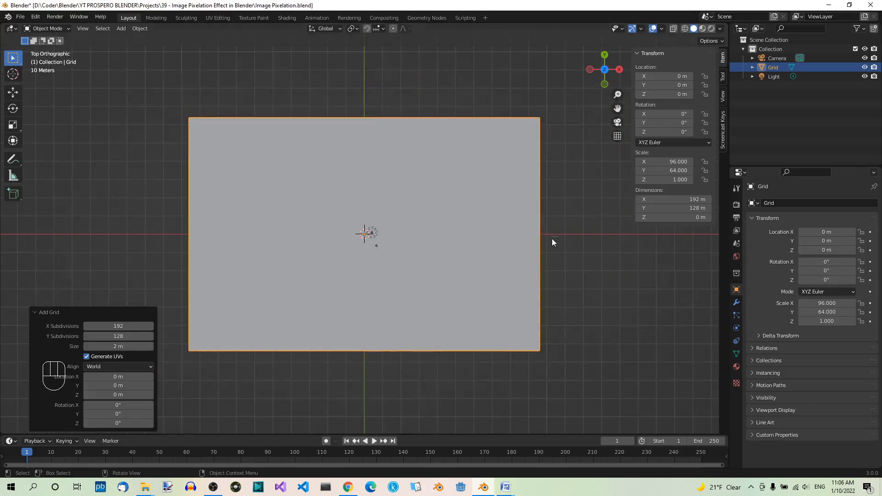
Examine the grid's subdivisions up close in Edit Mode, then return to Object Mode
key("Tab")
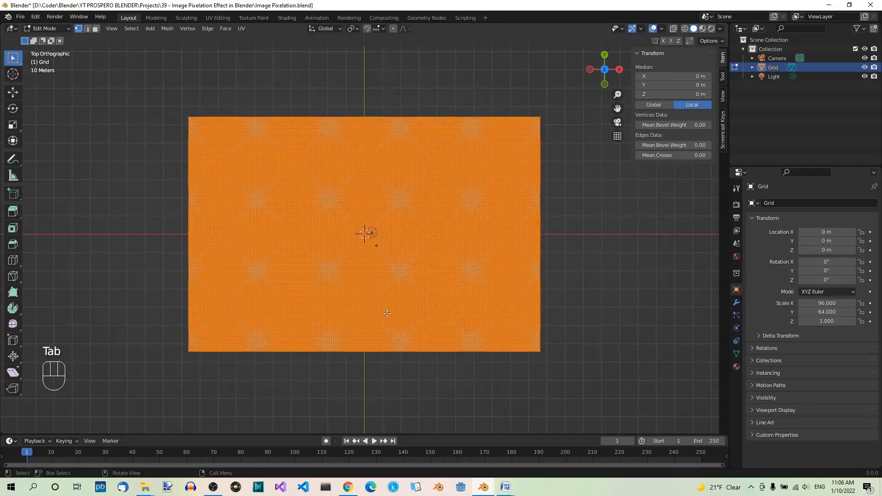
scroll(317, 203, "up", 10)
scroll(317, 202, "up", 4)
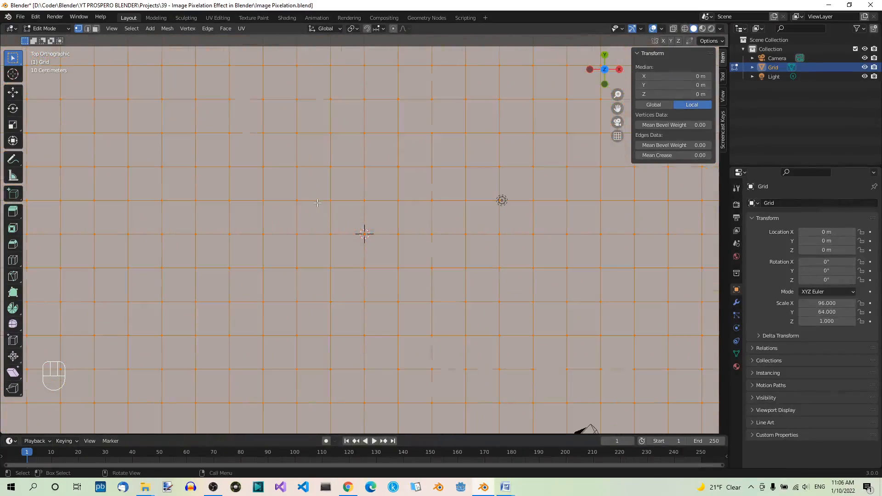
scroll(409, 265, "down", 14)
scroll(490, 275, "up", 2)
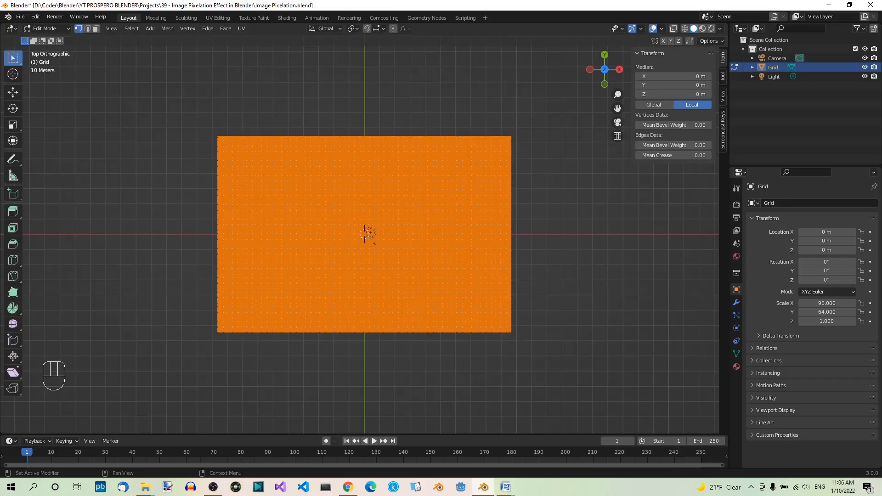
key("Tab")
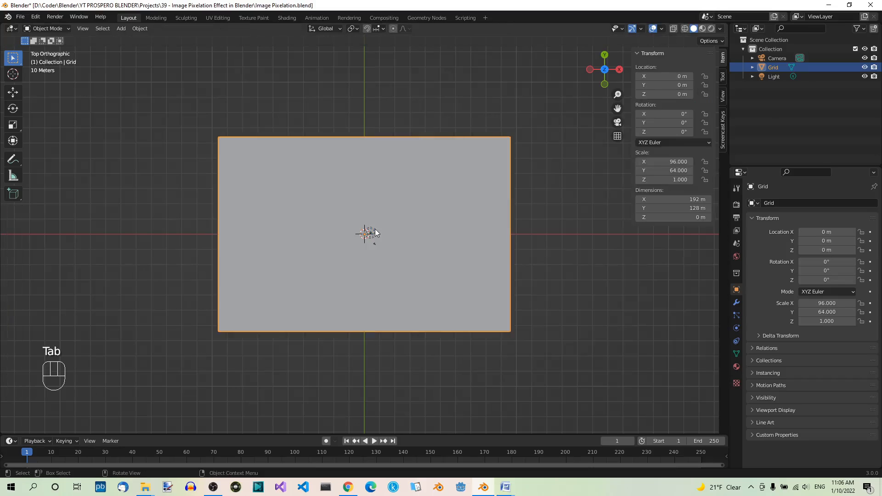
Give the grid a new material with an Emission surface shader
left_click(736, 367)
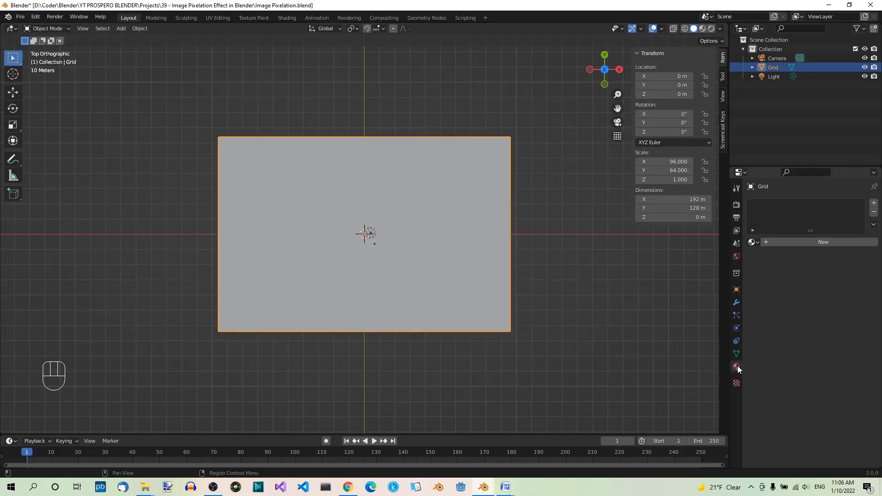
left_click(840, 242)
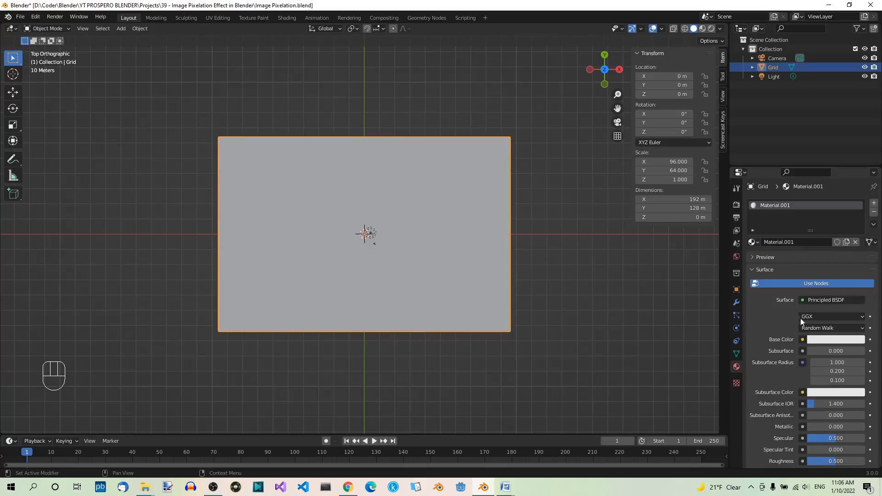
left_click(842, 300)
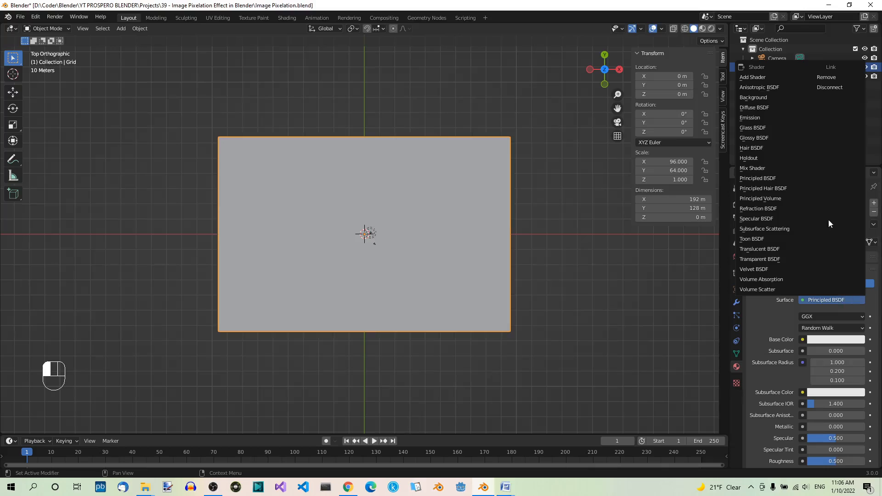
left_click(765, 117)
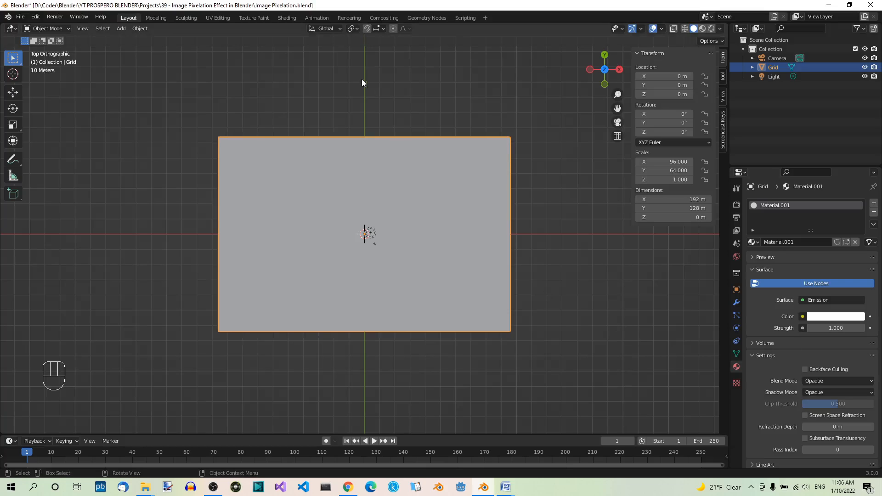
Using rendered shading in the Shading workspace, add an Image Texture node and connect its Color output to the Emission node's Color input
left_click(288, 19)
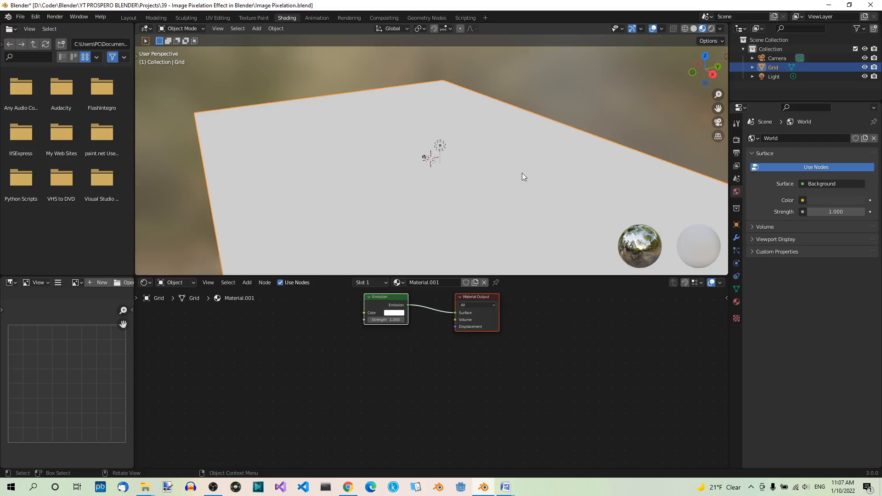
left_click(712, 29)
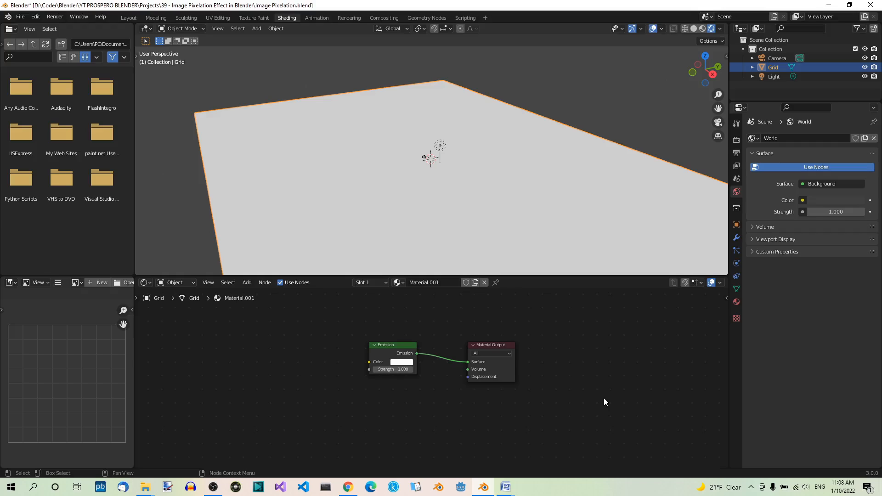
key("shift+a")
mouse_move(276, 386)
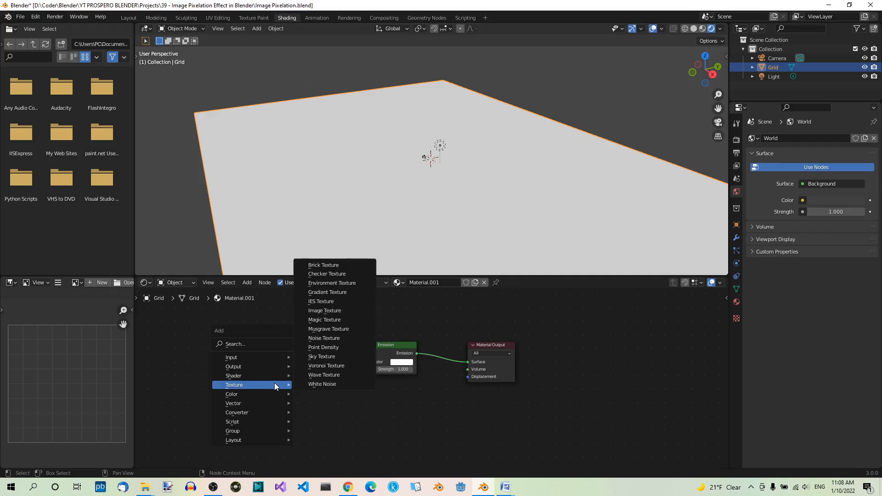
left_click(335, 311)
left_click(225, 338)
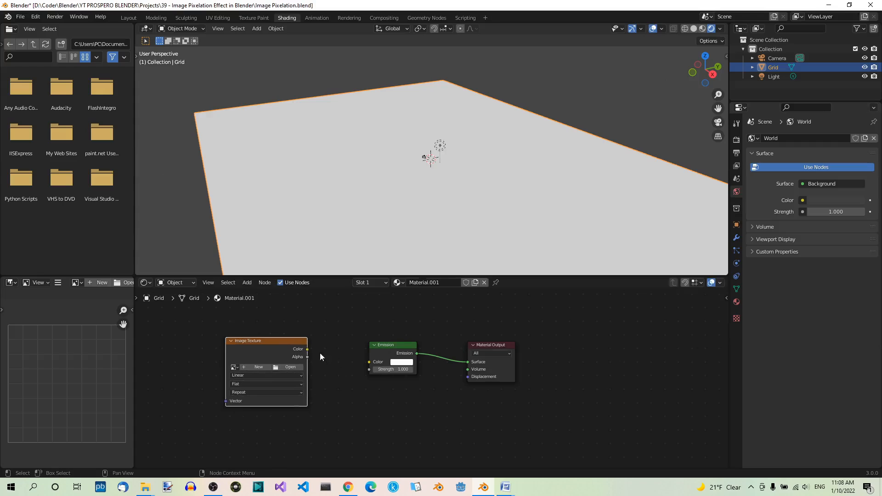
left_click_drag(308, 349, 369, 362)
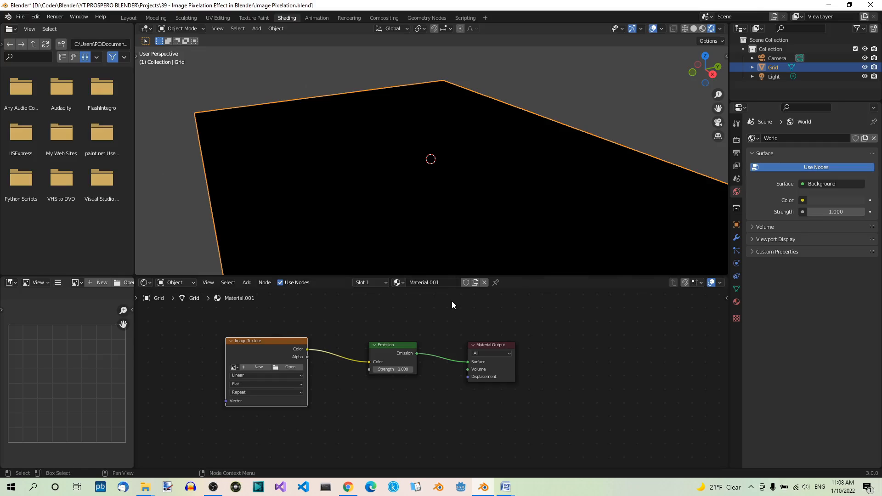
Load dolphin-203875_1920.jpg into the Image Texture node and view the textured grid from the top
left_click(292, 367)
left_click(336, 153)
left_click(613, 360)
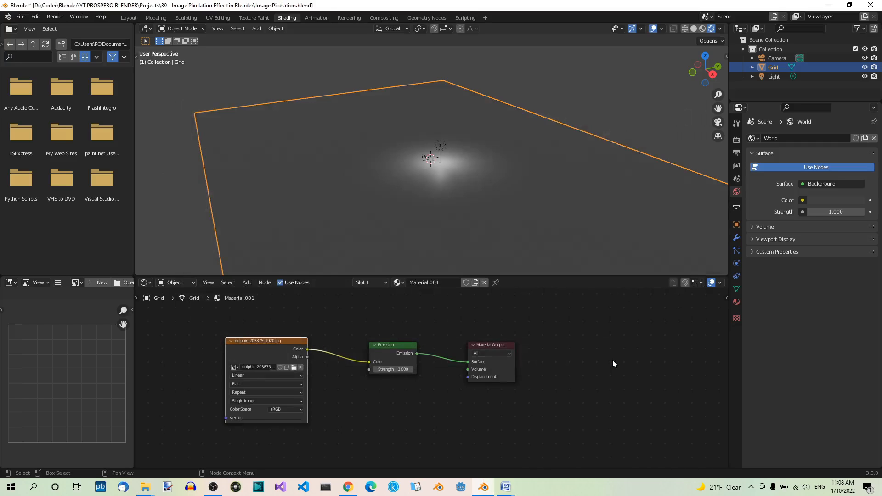
key("KP_7")
scroll(491, 131, "up", 5)
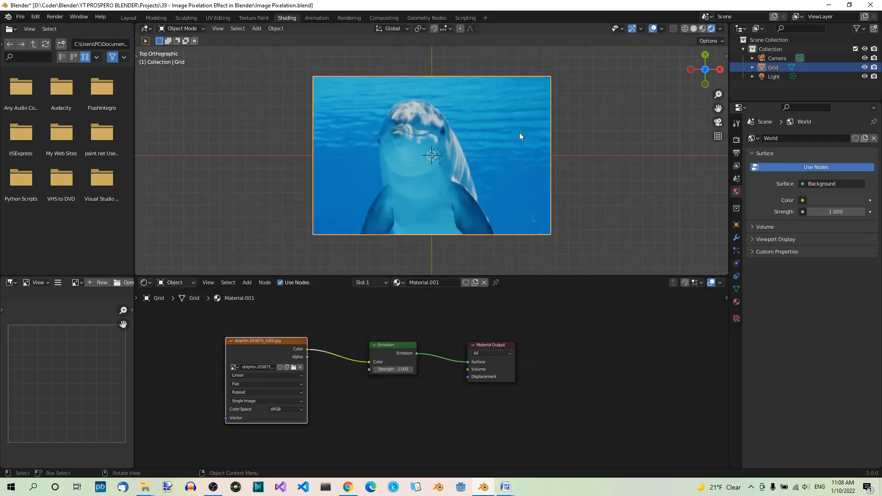
scroll(275, 71, "down", 1)
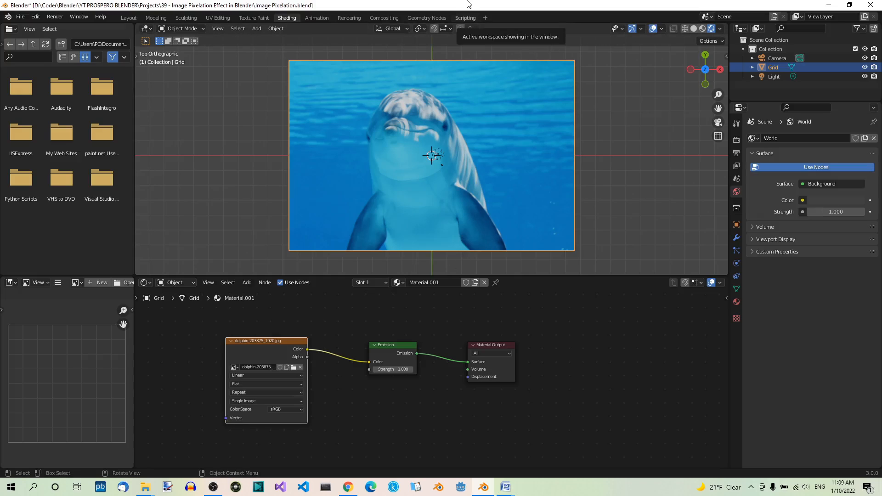
Return to the Layout workspace, display its viewport in rendered shading and hide the sidebar
left_click(128, 18)
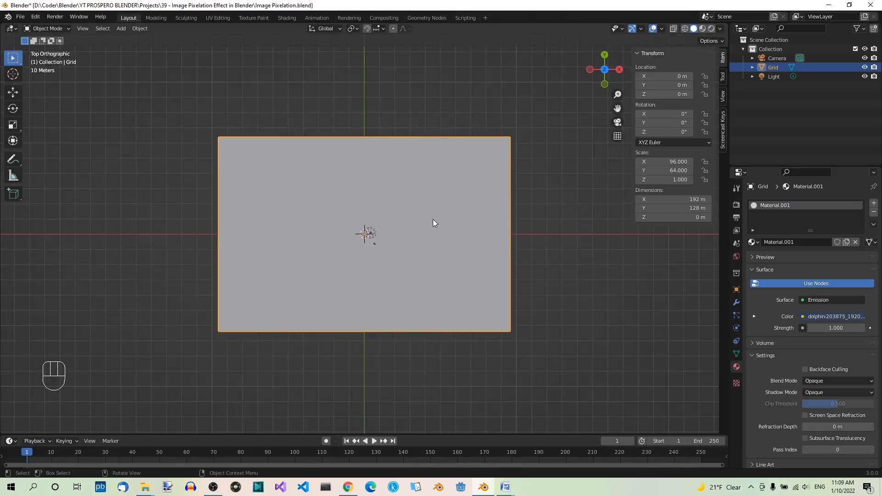
left_click(711, 29)
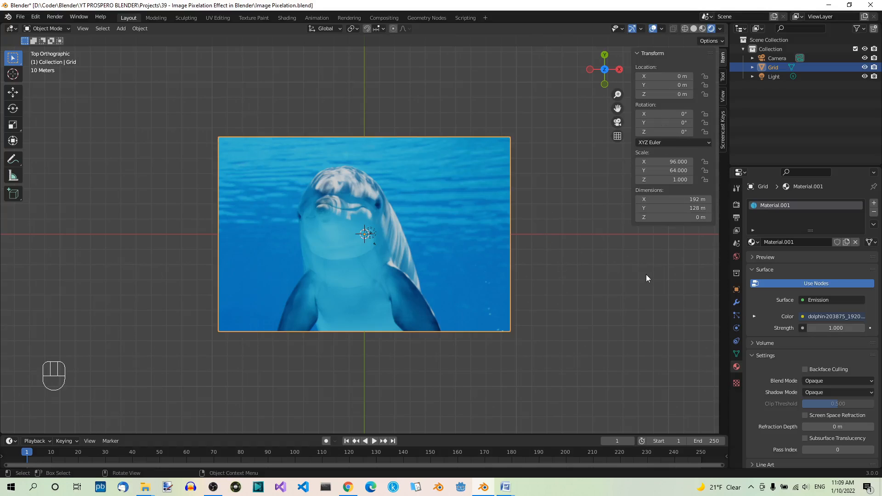
key("n")
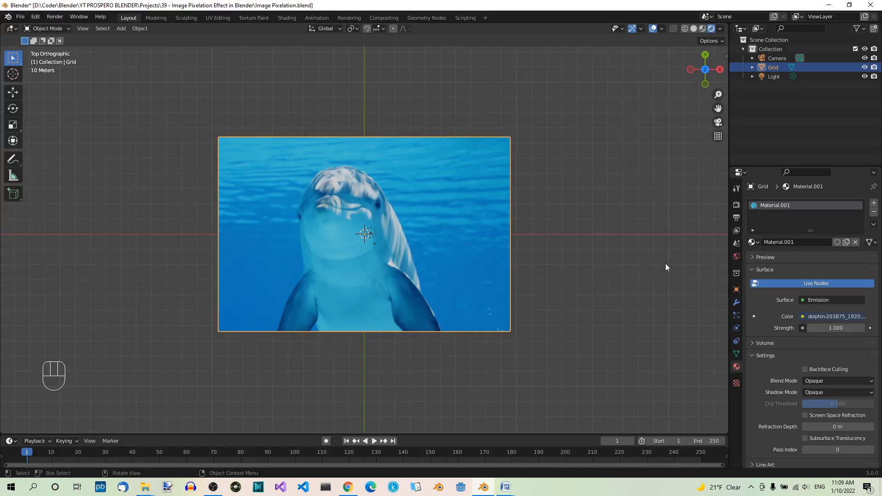
Align the active camera to the current top view of the grid
left_click(781, 59)
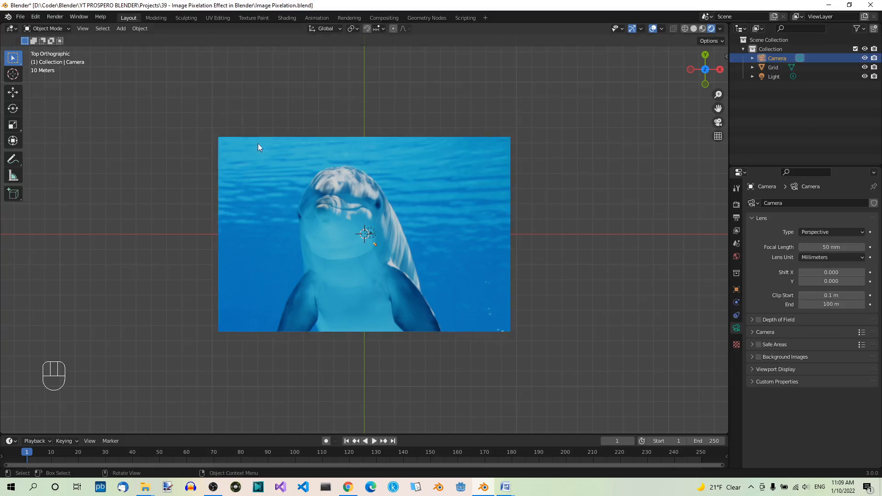
left_click(83, 29)
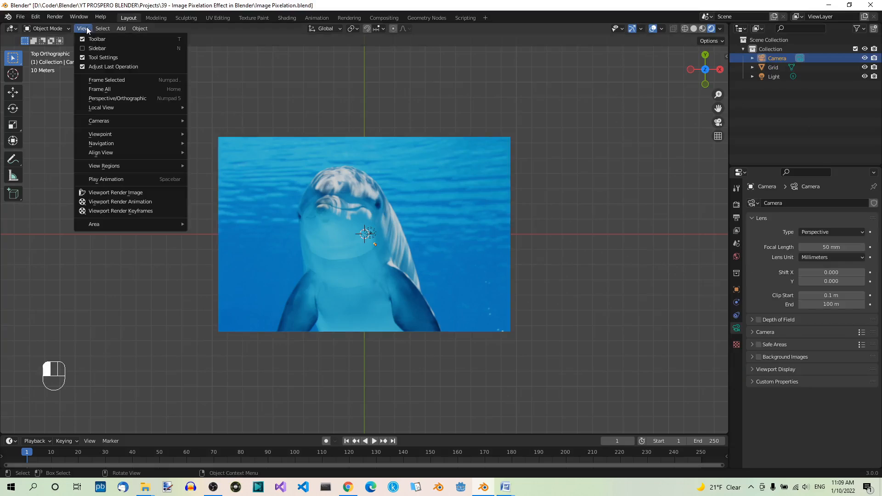
mouse_move(133, 152)
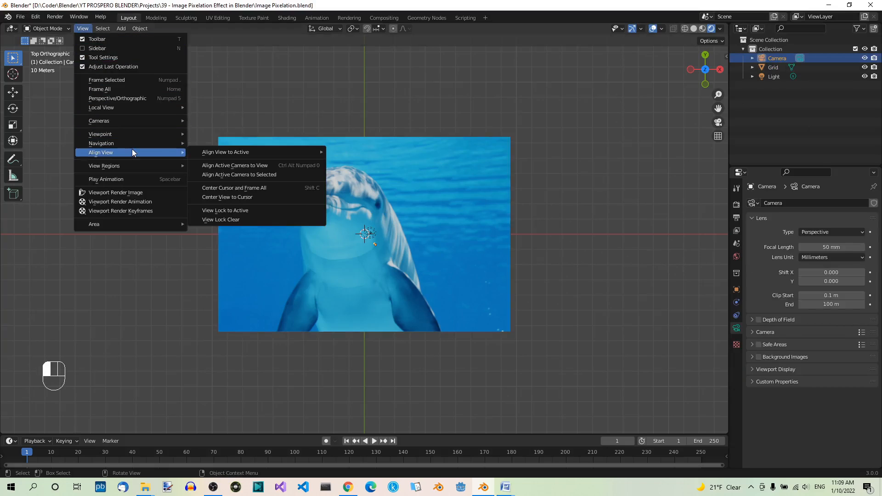
left_click(256, 165)
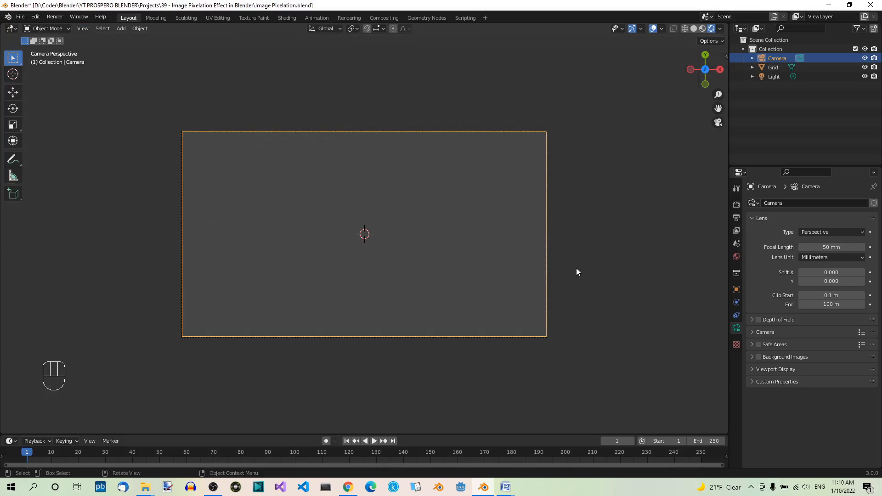
Set the camera's clip end to 350 m
scroll(578, 270, "down", 1)
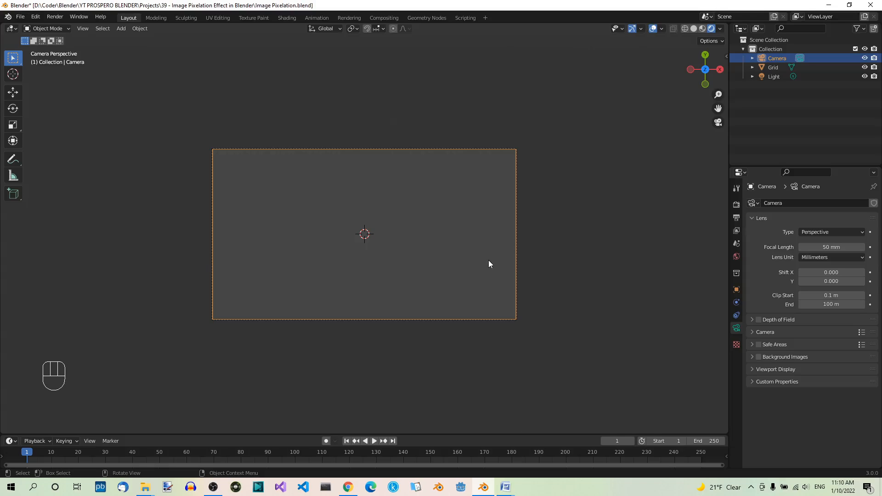
left_click(736, 329)
left_click(822, 304)
type("1000")
key("Return")
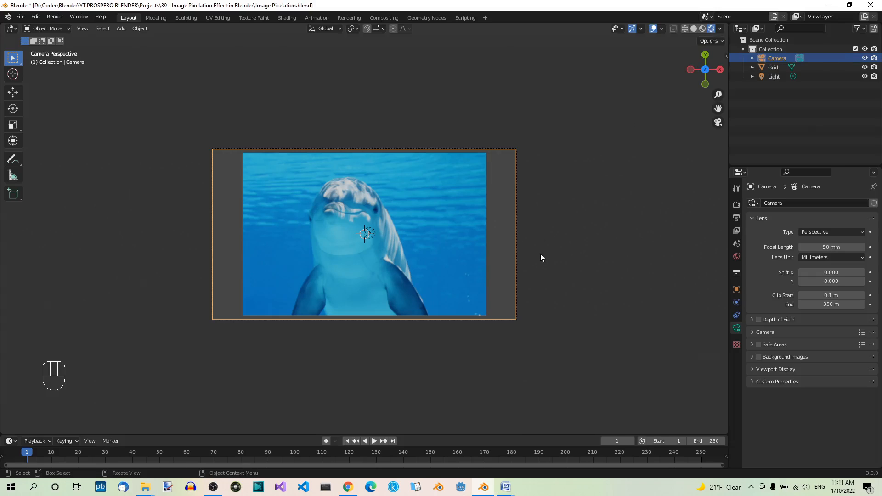
Add a Build modifier to the grid
left_click(771, 68)
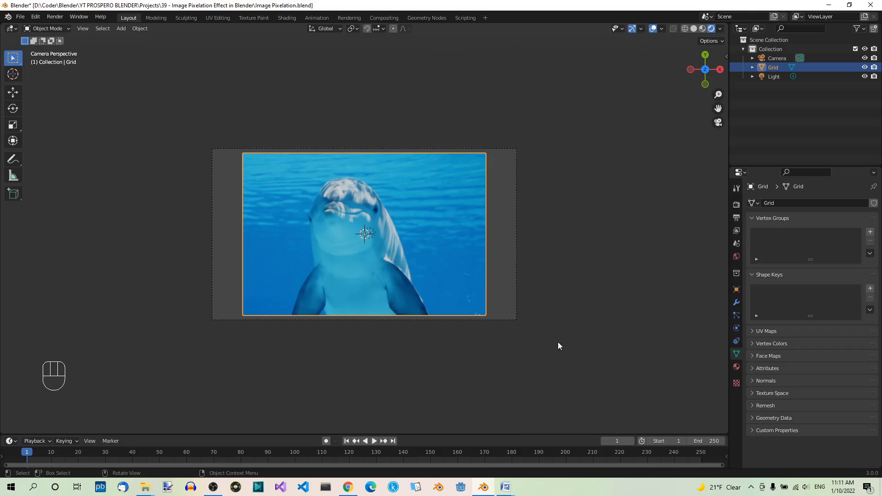
left_click(737, 303)
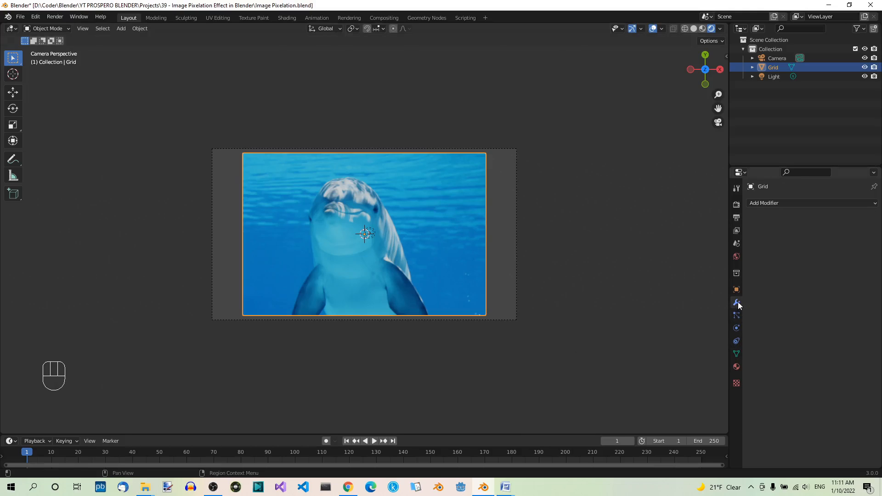
left_click(797, 203)
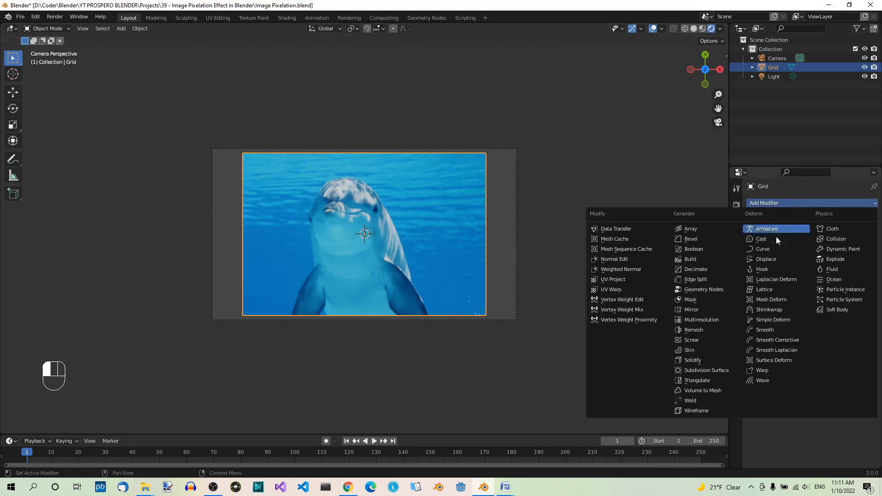
left_click(704, 259)
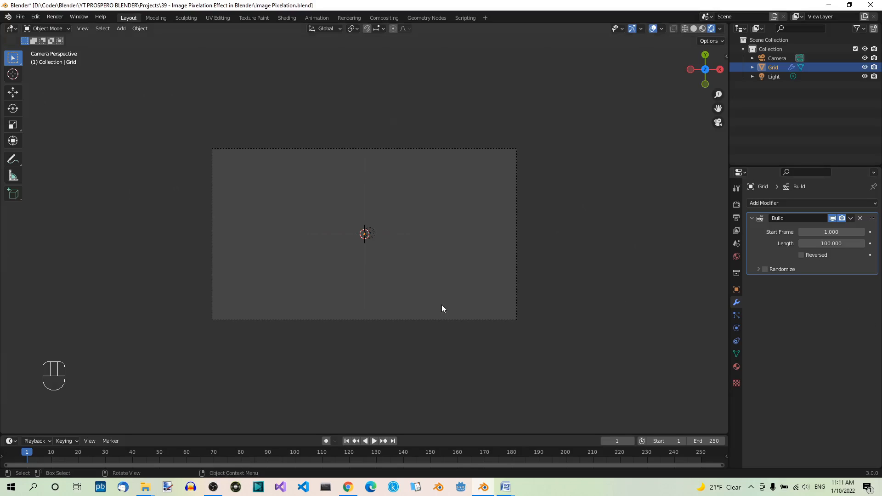
Play the animation to check the Build effect, stop it and return to the first frame
left_click(374, 441)
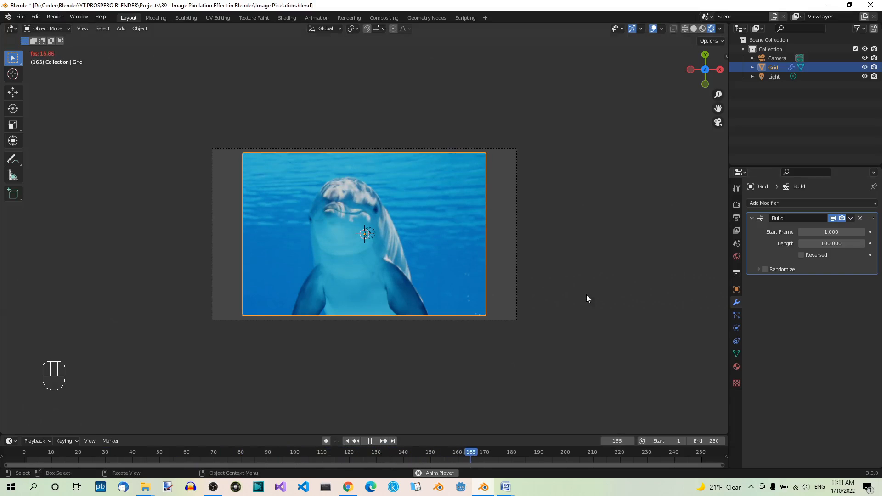
left_click(369, 441)
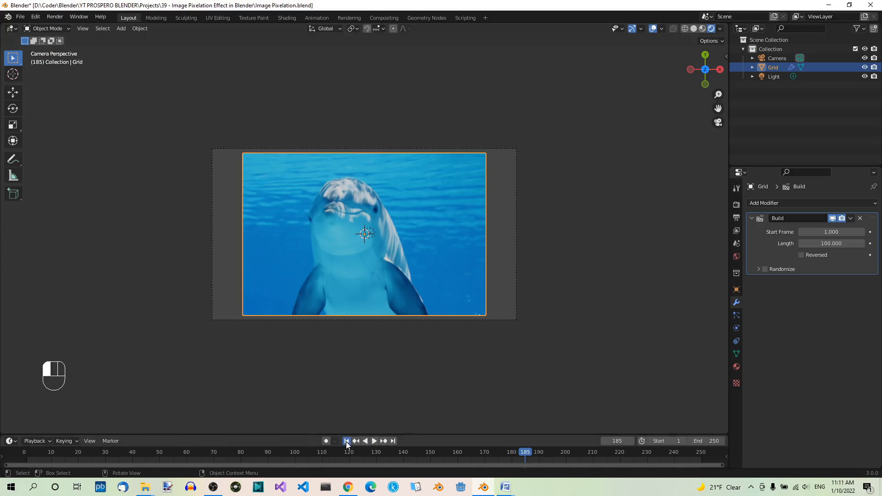
left_click(347, 442)
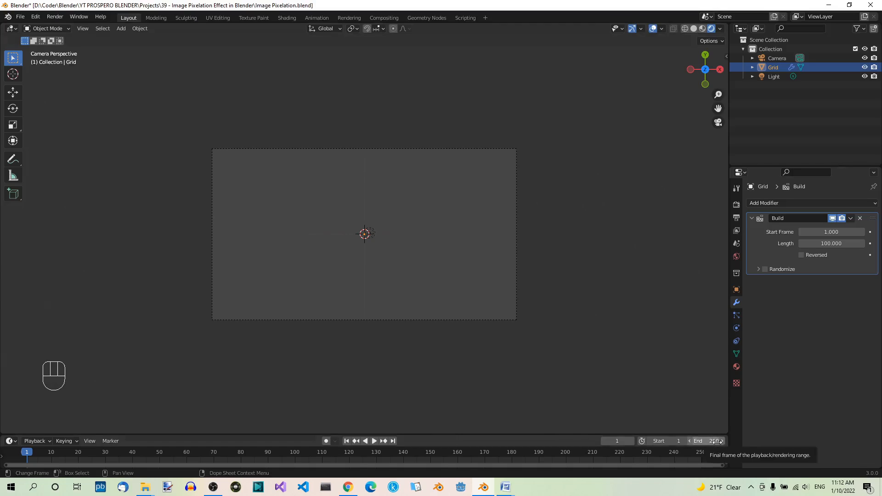
Set the Build modifier's length to 250 frames
double_click(840, 244)
type("250")
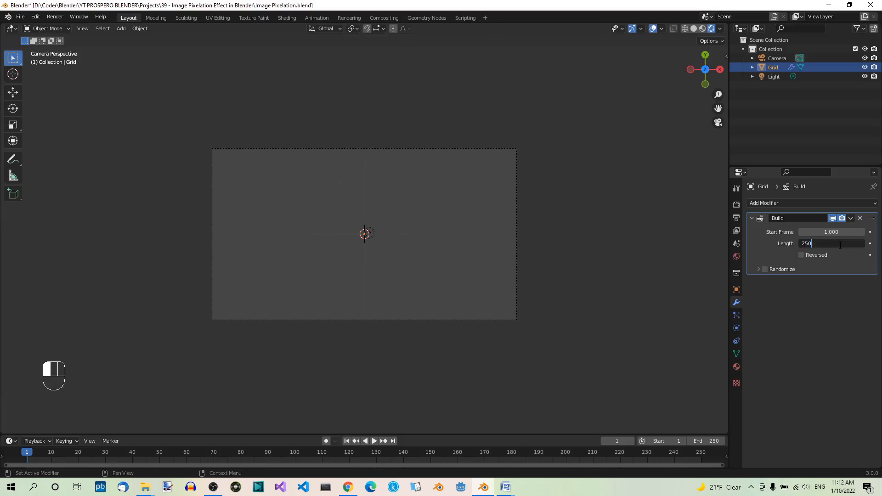
key("Return")
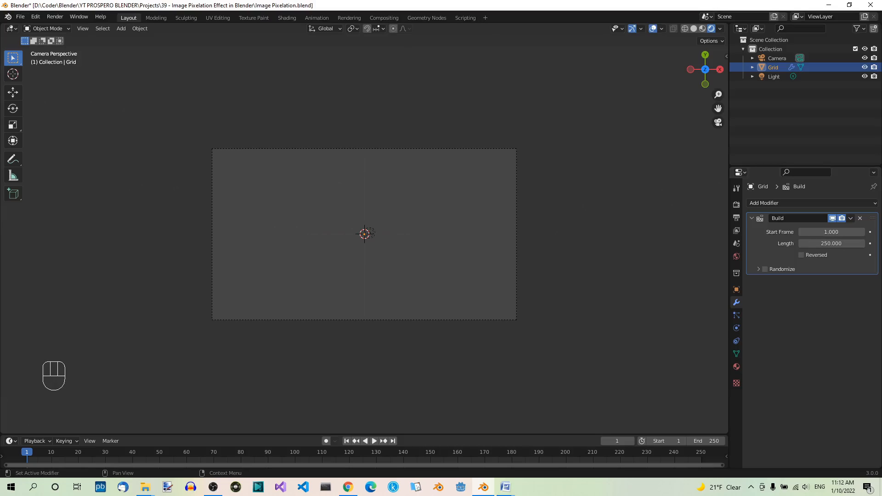
Preview the slower build animation, return to the first frame and enable the modifier's Randomize option
left_click(374, 440)
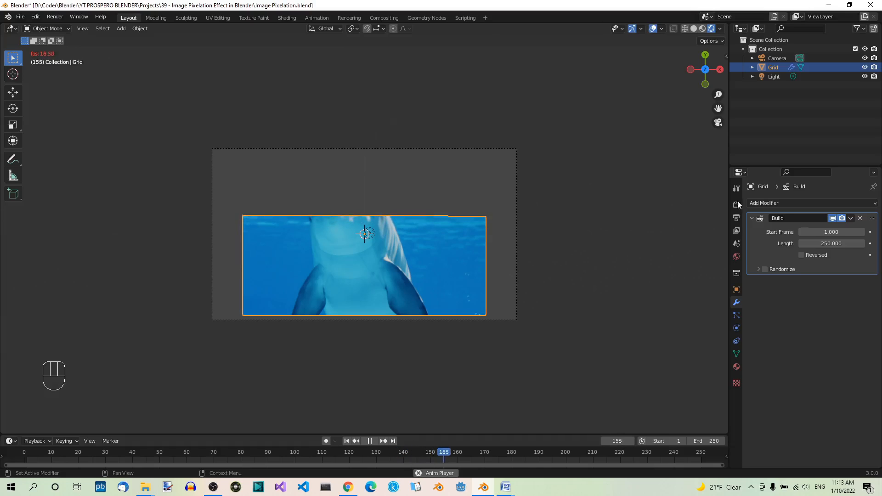
left_click(371, 442)
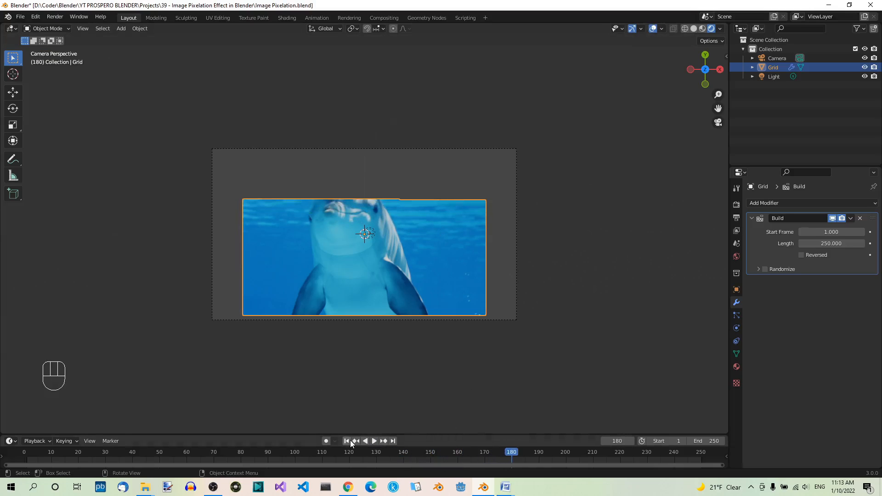
key("shift+Left")
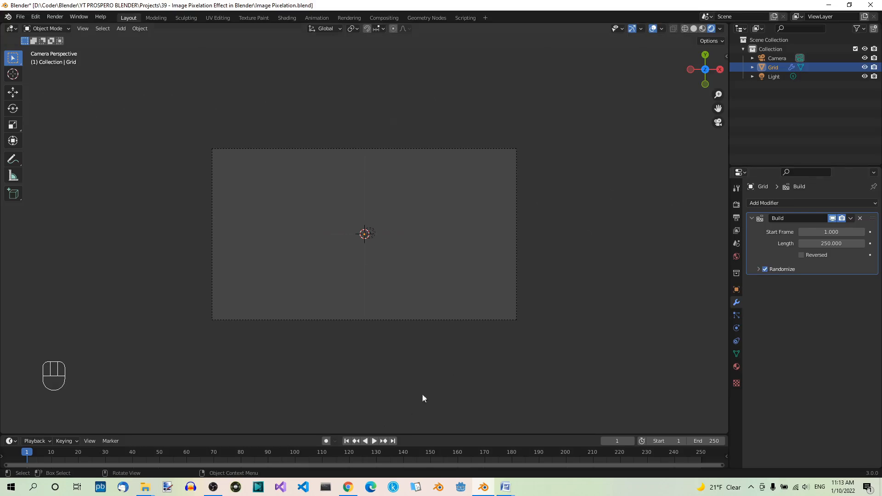
Preview the randomized build animation and return to the first frame
left_click(374, 440)
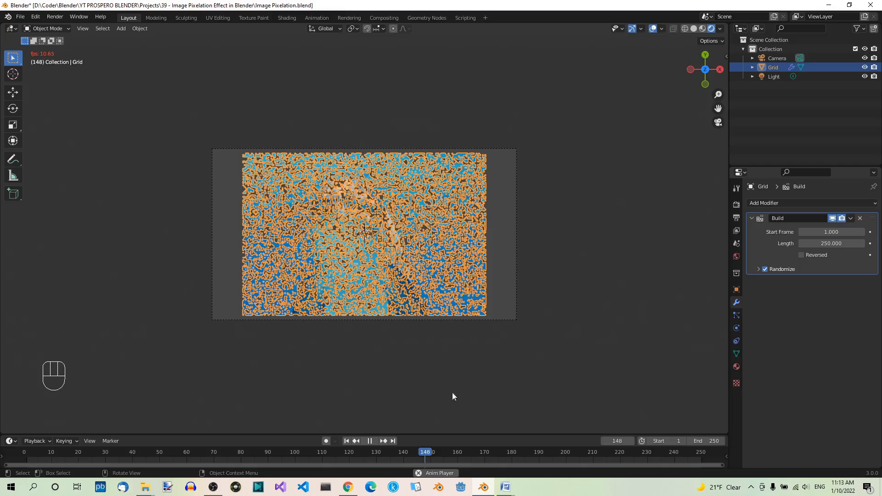
left_click(373, 442)
left_click(347, 441)
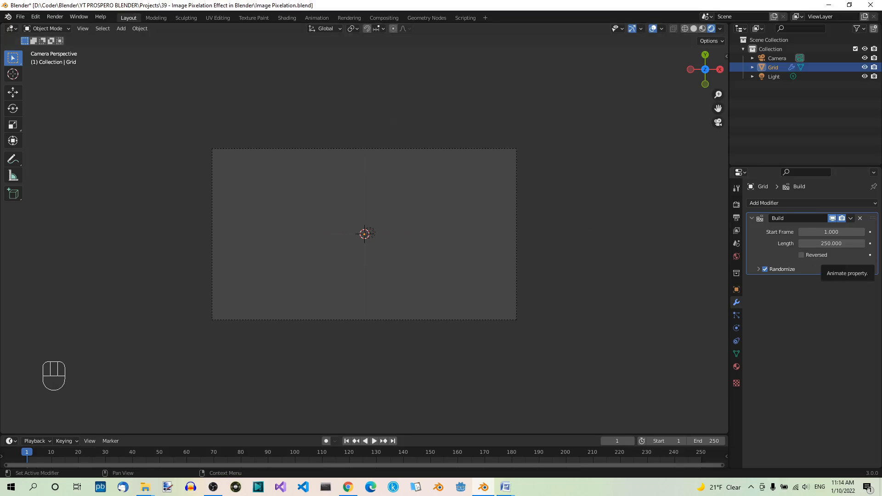
Duplicate the Build modifier and set the original's length to 100 frames
left_click(853, 218)
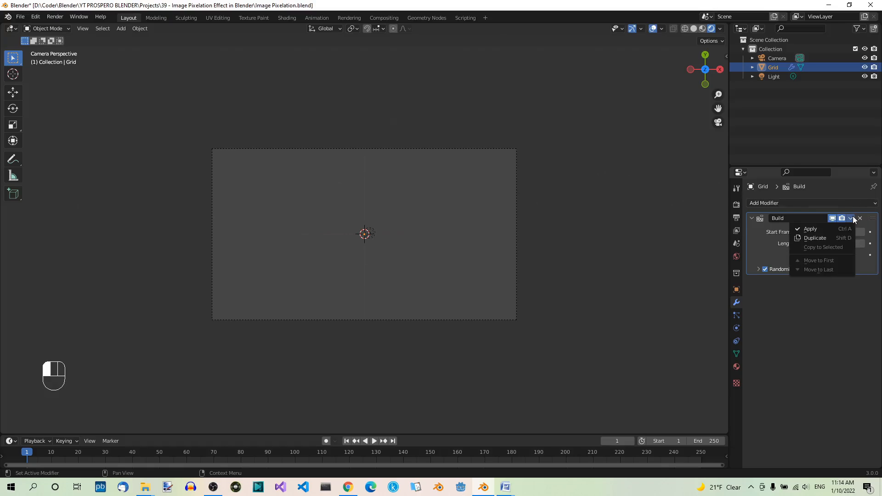
left_click(830, 240)
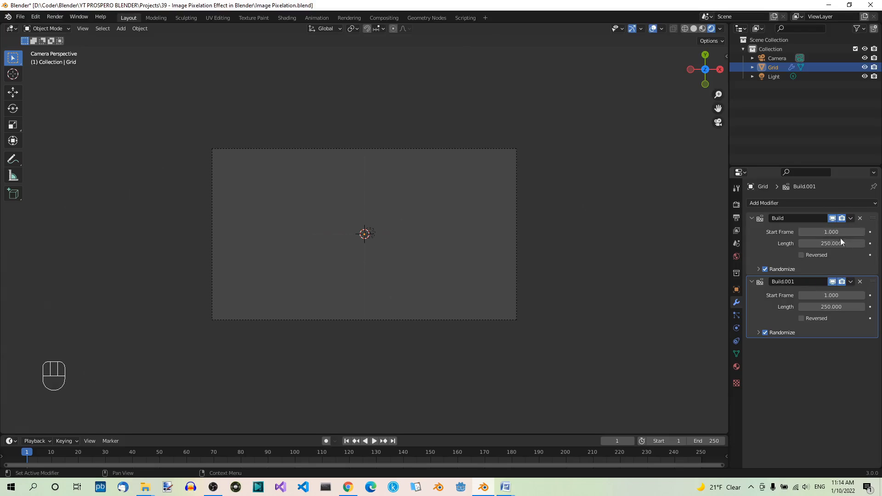
left_click(841, 243)
type("100")
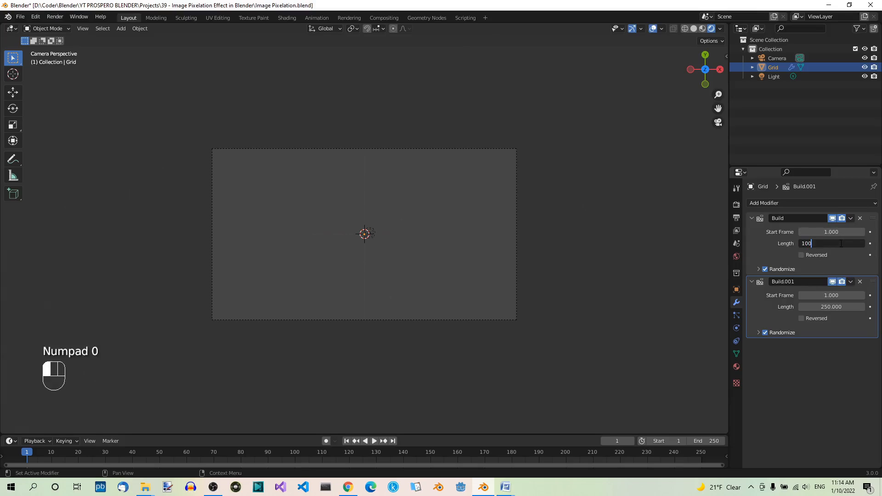
key("Return")
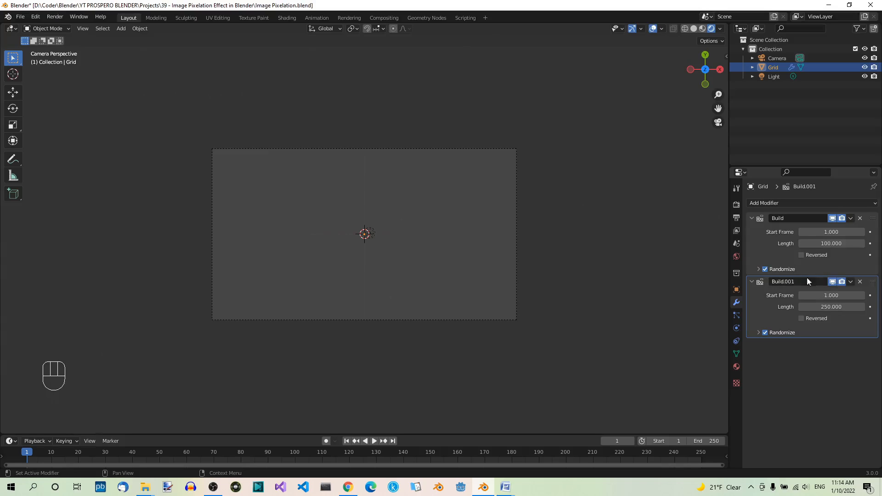
Give the duplicated Build modifier start frame 151 and length 100, and enable Reversed
left_click(833, 294)
type("151")
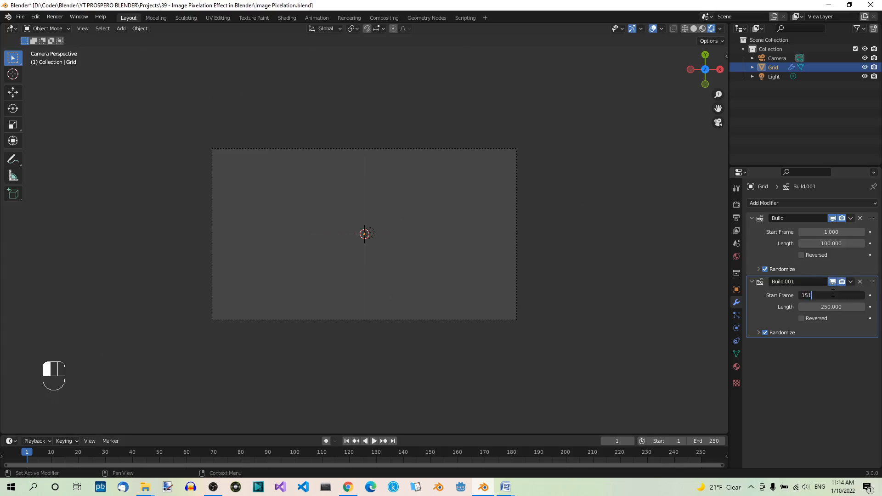
key("Return")
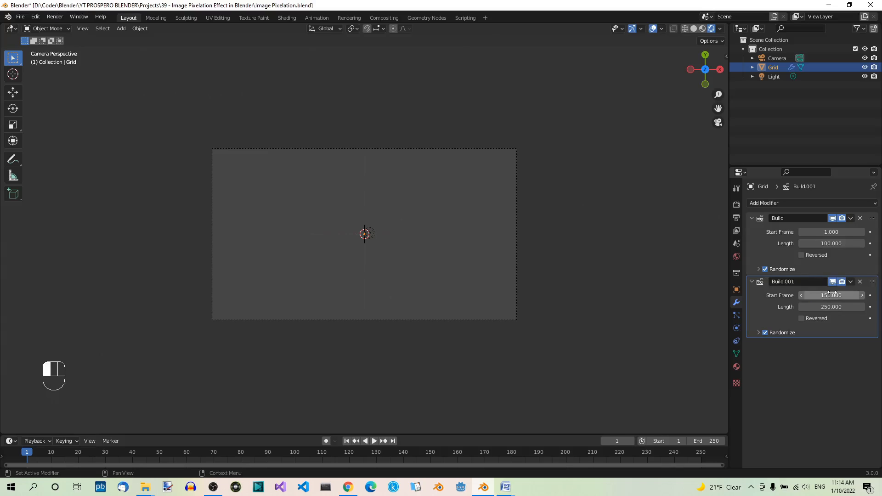
left_click(833, 307)
type("1")
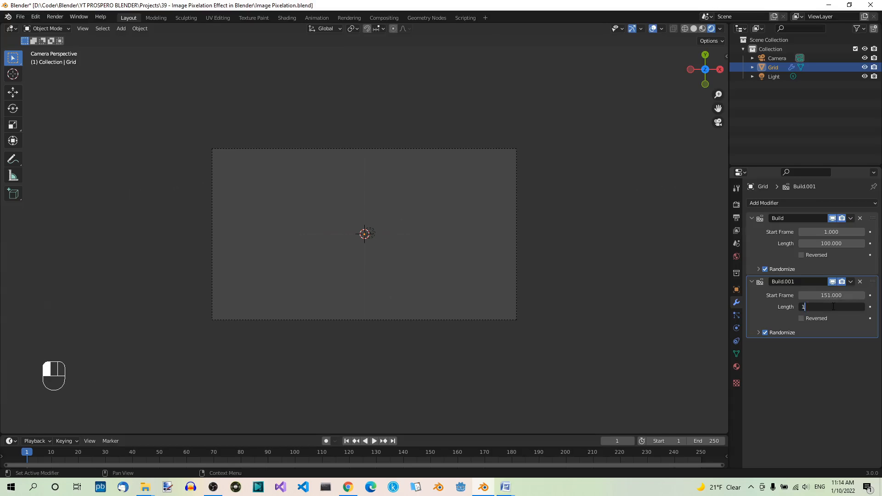
type("00")
key("Return")
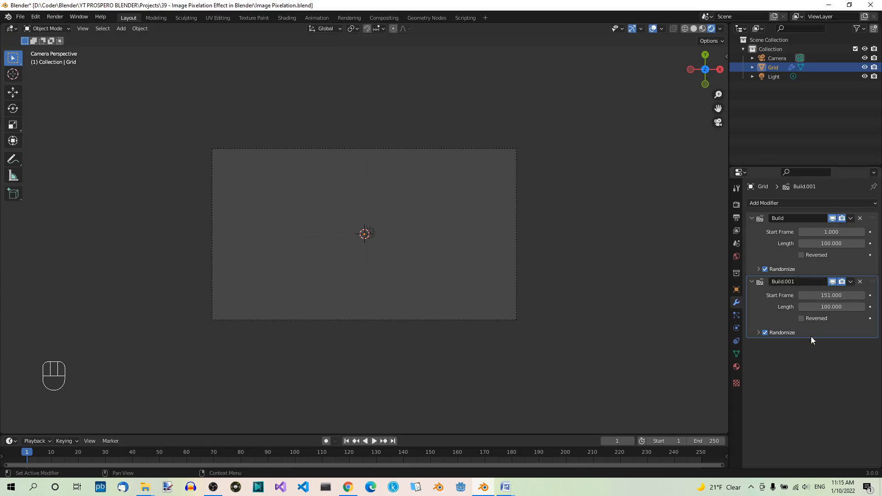
left_click(803, 318)
Go to frame 120 and keyframe the Emission strength of the grid's material
left_click(349, 453)
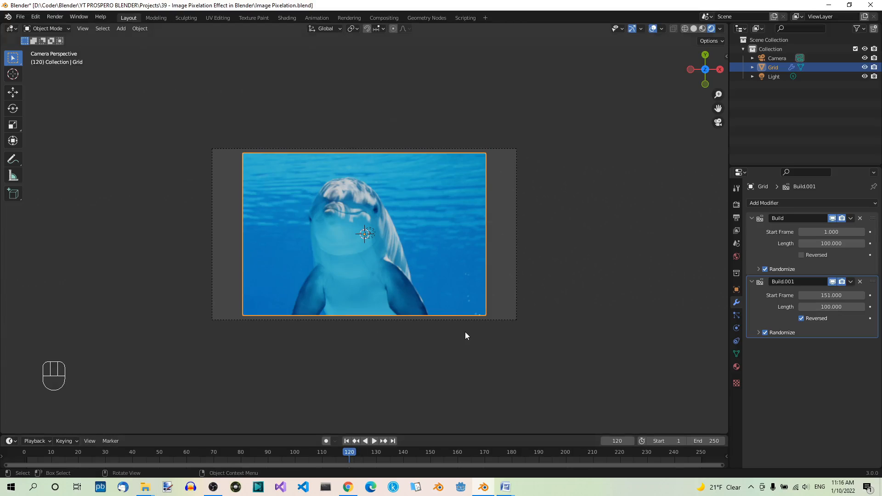
left_click(736, 367)
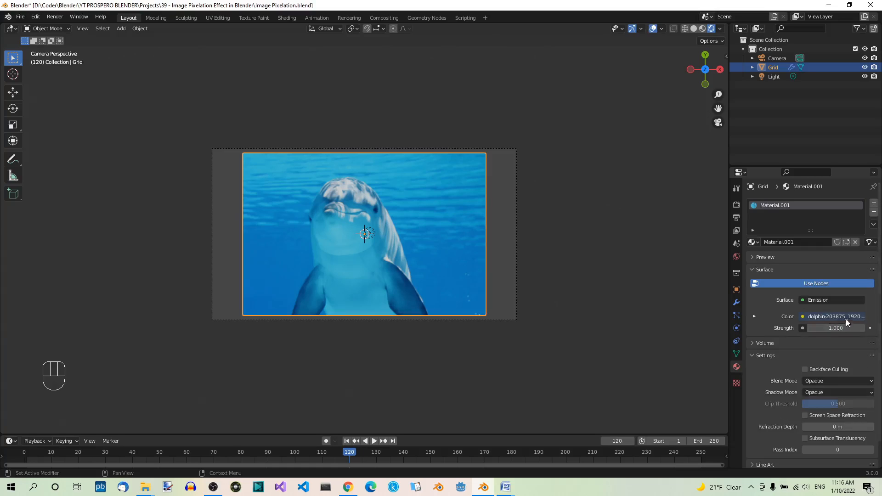
key("i")
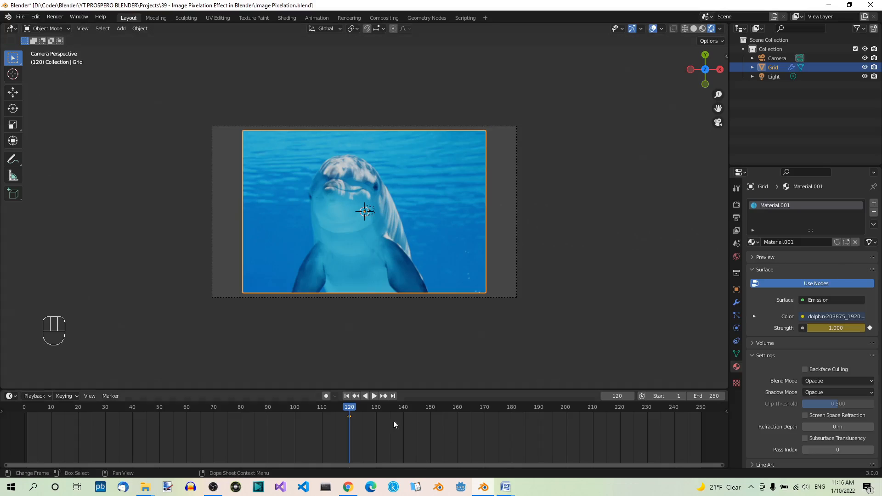
Go to frame 132, set the Emission strength to 10 and keyframe it
left_click(380, 409)
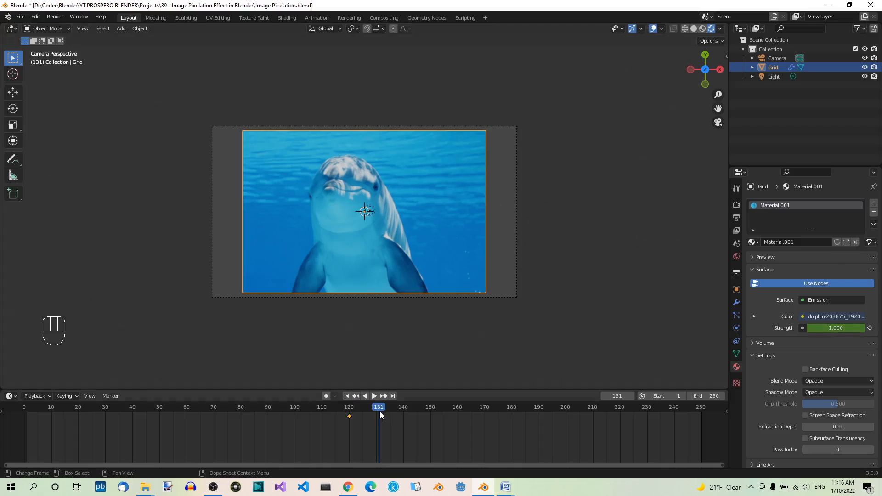
left_click(382, 410)
left_click_drag(836, 327, 829, 328)
left_click(836, 328)
type("10")
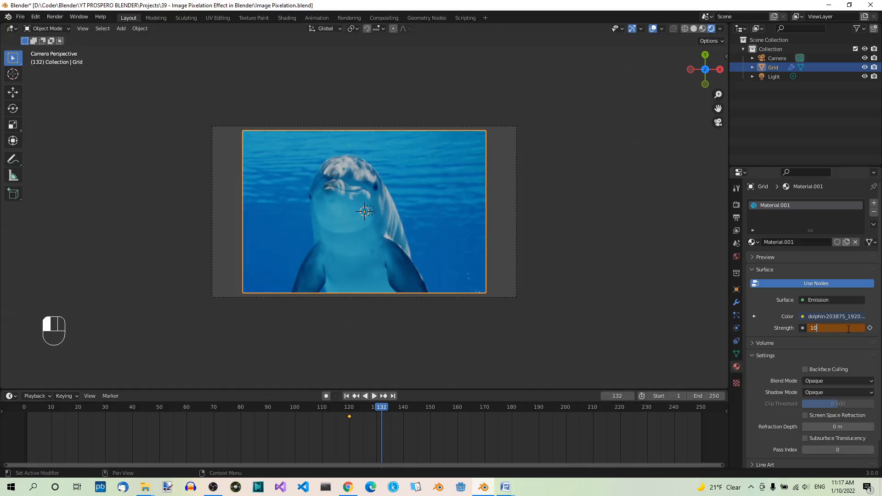
key("Return")
key("i")
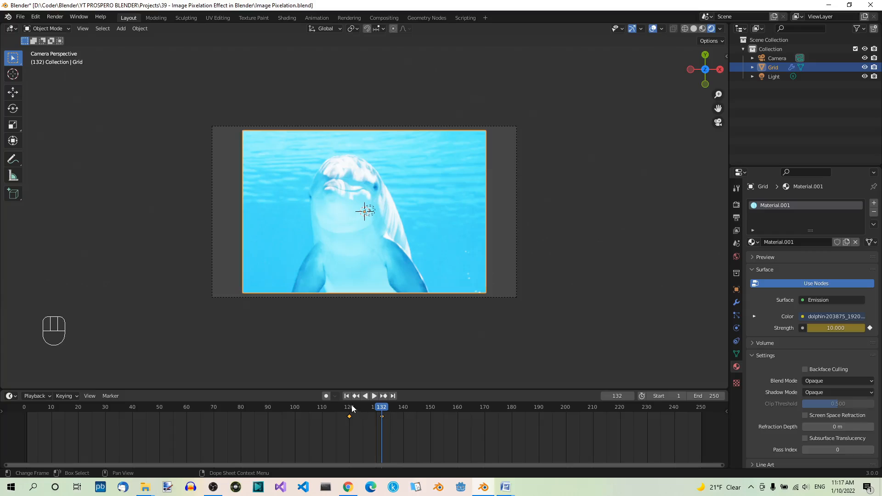
Duplicate the Emission strength keyframe from frame 120 to frame 136 and go to that frame
left_click_drag(352, 408, 382, 410)
key("shift+d")
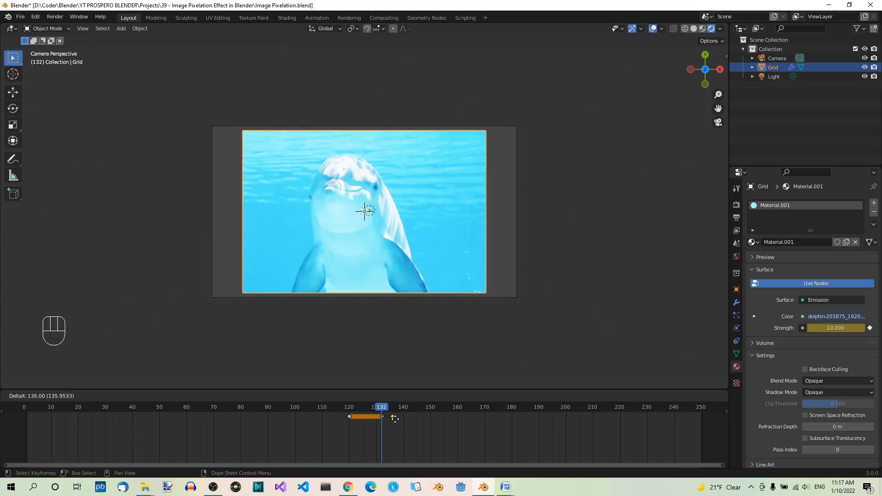
left_click(395, 419)
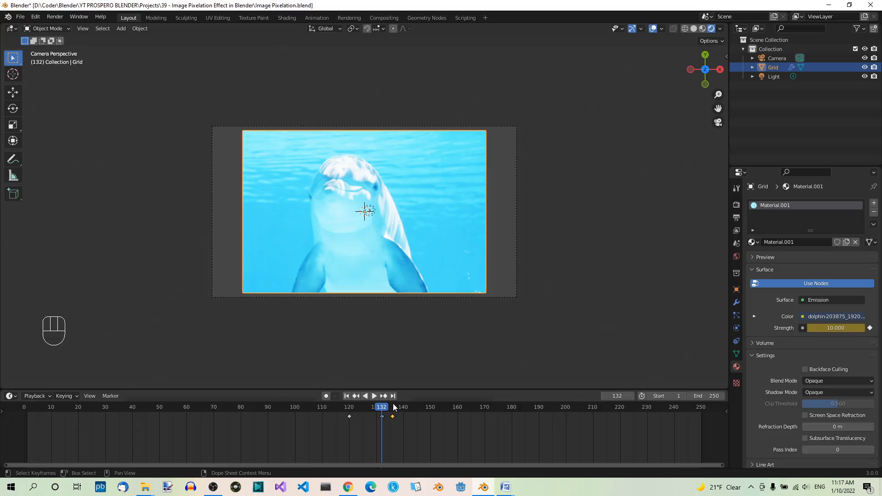
left_click(394, 407)
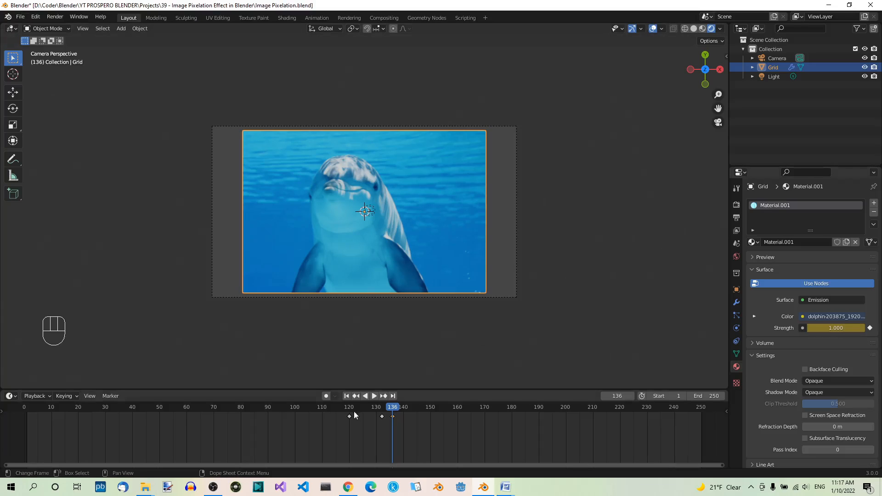
Play the animation from the first frame to check the build and flash, stop it and return to frame 1
left_click(347, 396)
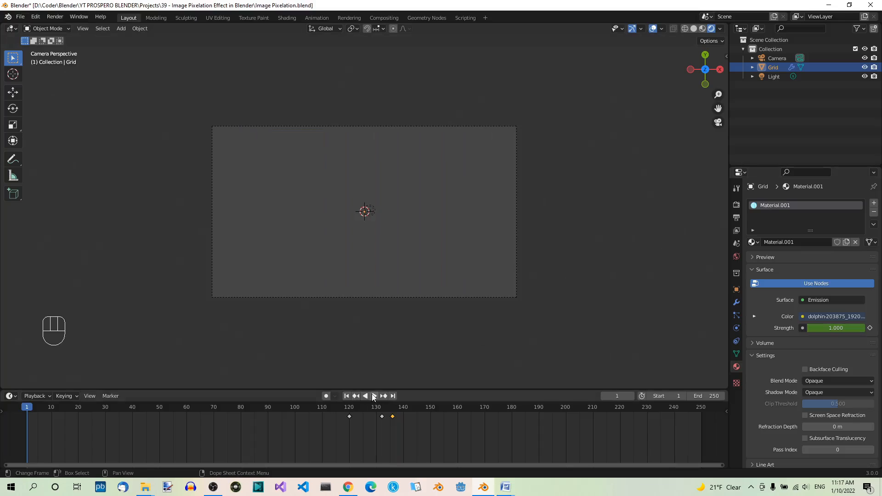
left_click(374, 396)
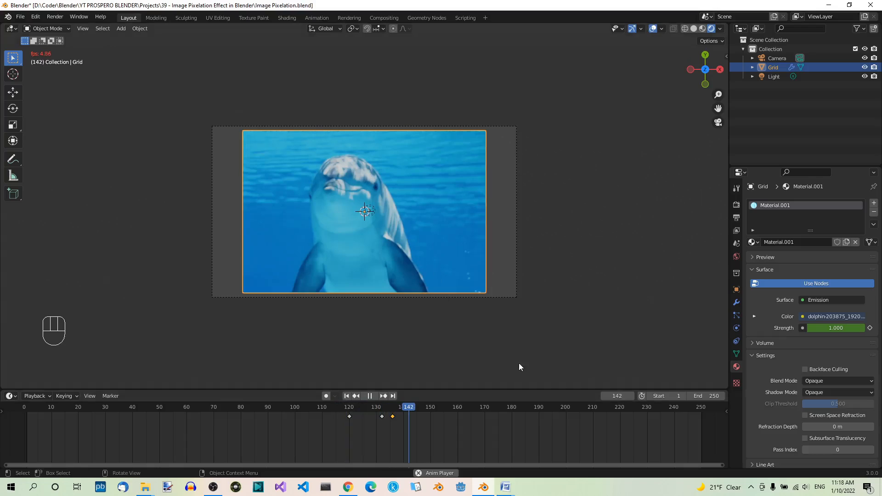
left_click(369, 396)
left_click(347, 396)
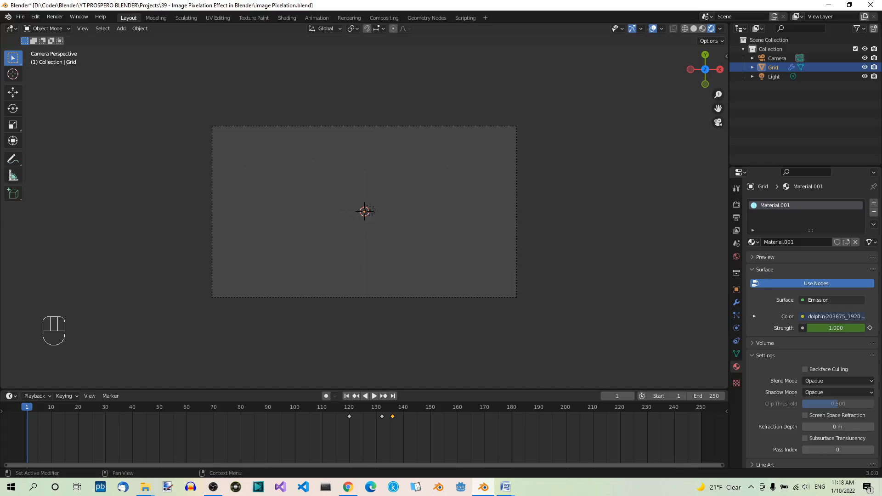
Go to frame 100, render it as a still image to check the gaps in the picture, and close the render
left_click(295, 408)
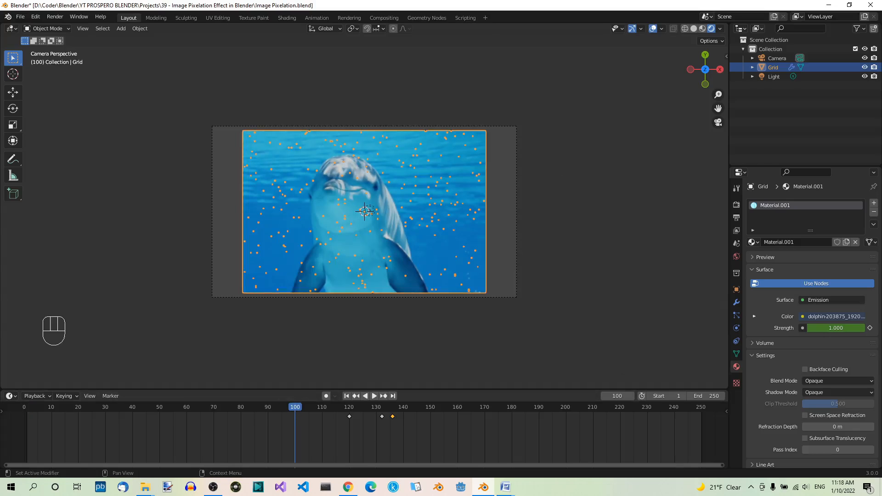
left_click(54, 18)
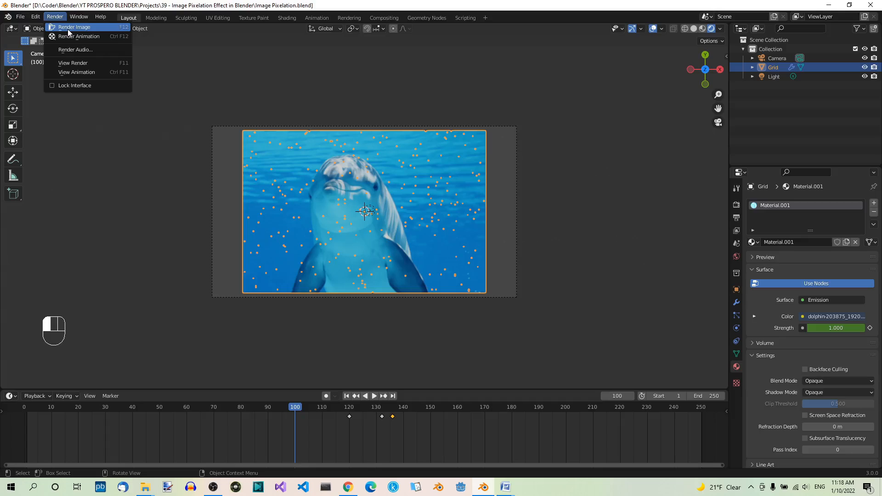
left_click(70, 29)
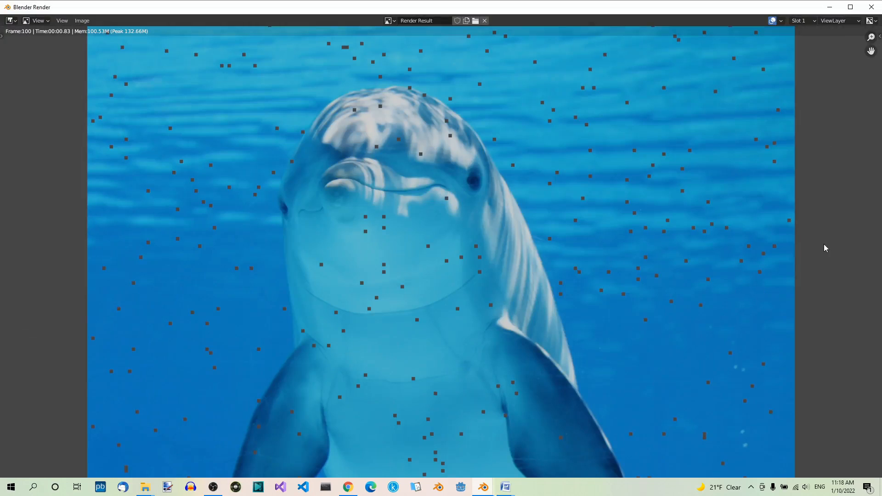
left_click(866, 11)
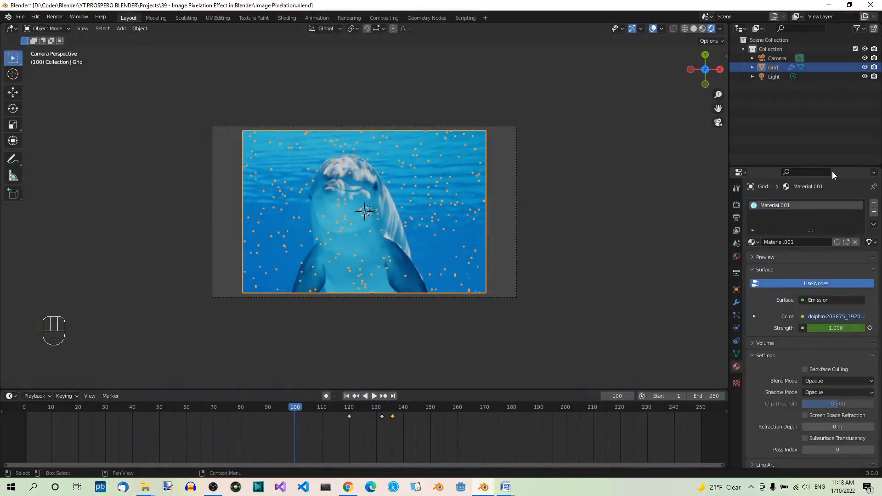
Darken the World background color to pure black
left_click(735, 258)
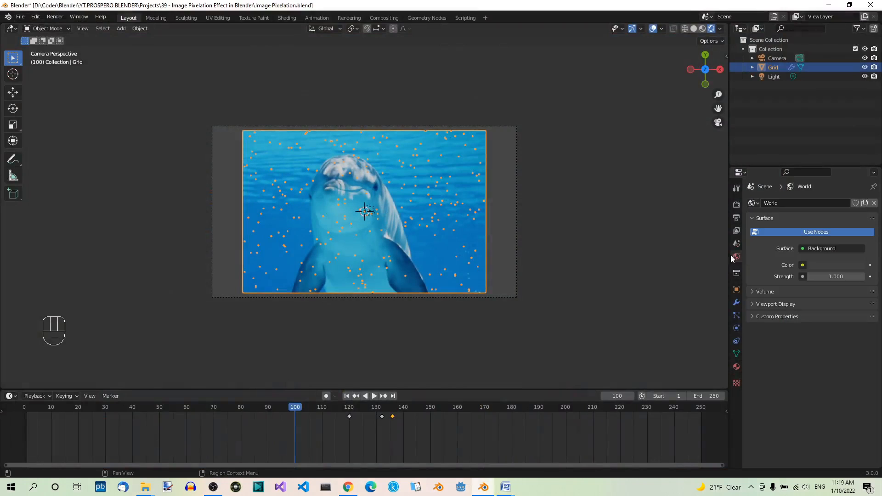
left_click(846, 265)
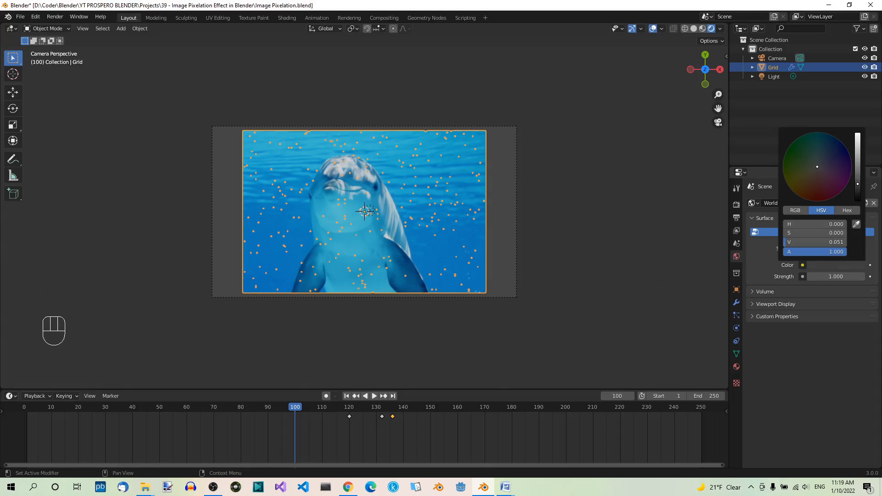
left_click_drag(858, 185, 857, 201)
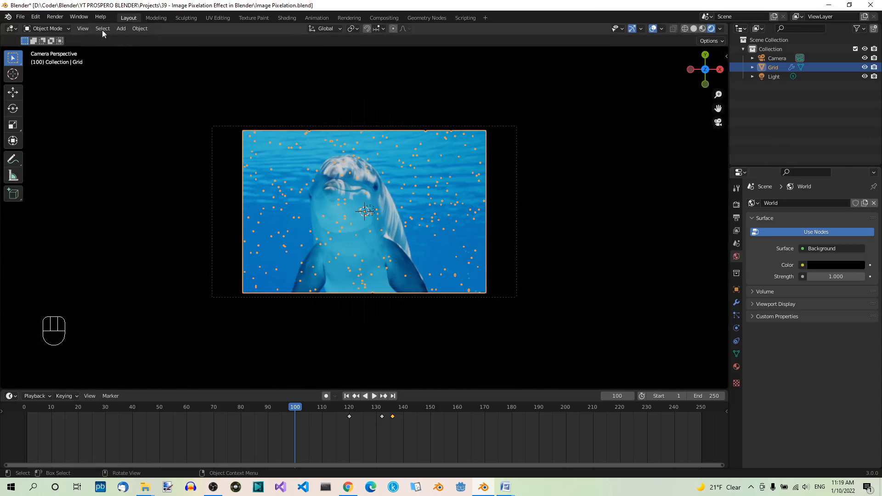
Render frame 100 again to check the picture against the black background, and close the render
left_click(54, 16)
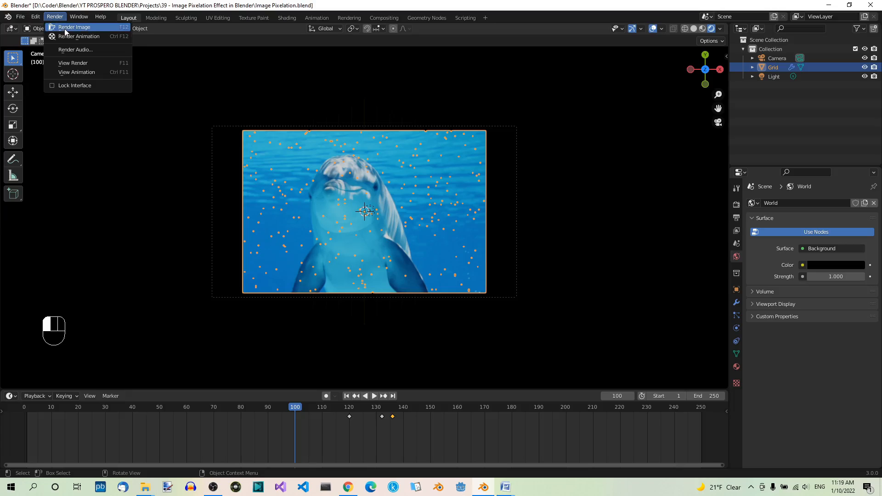
left_click(64, 28)
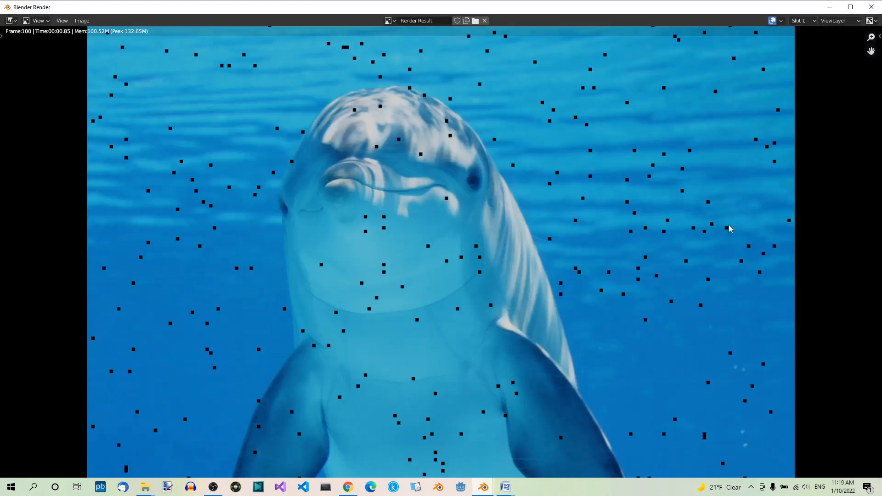
left_click(873, 6)
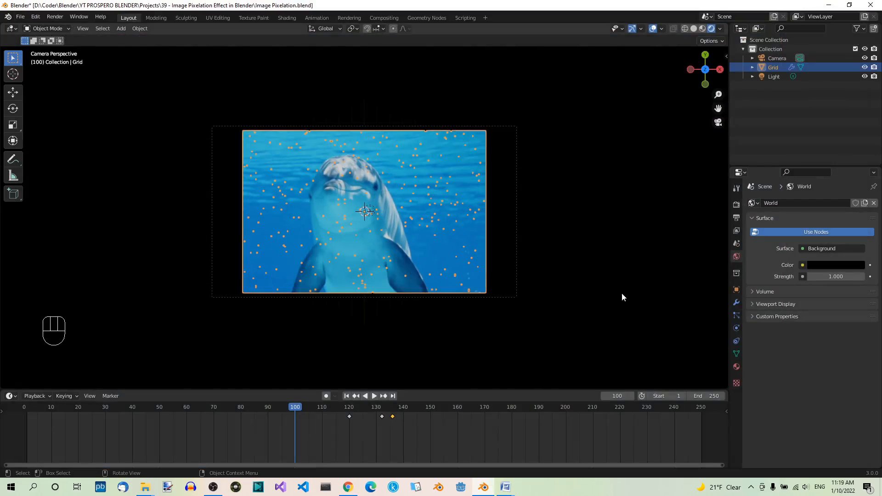
Set the render output's file format to FFmpeg Video with MPEG-4 as the encoding container
left_click(734, 217)
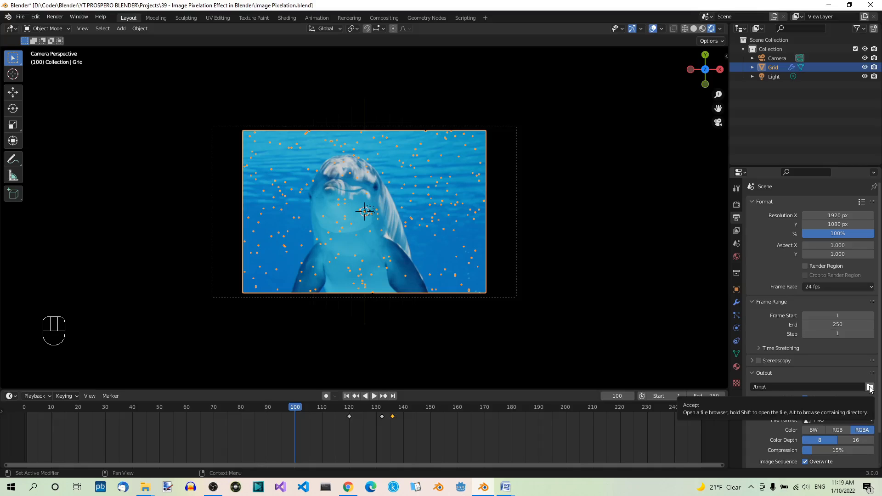
scroll(845, 370, "down", 2)
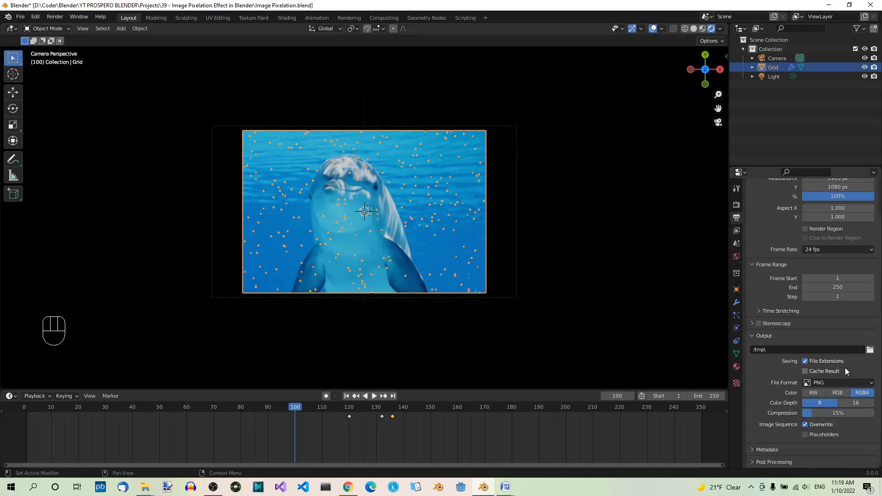
left_click(859, 383)
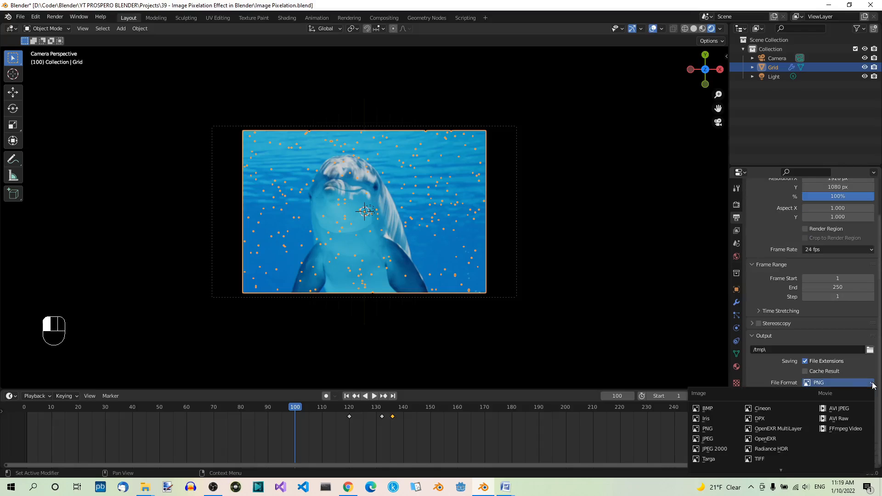
left_click(847, 431)
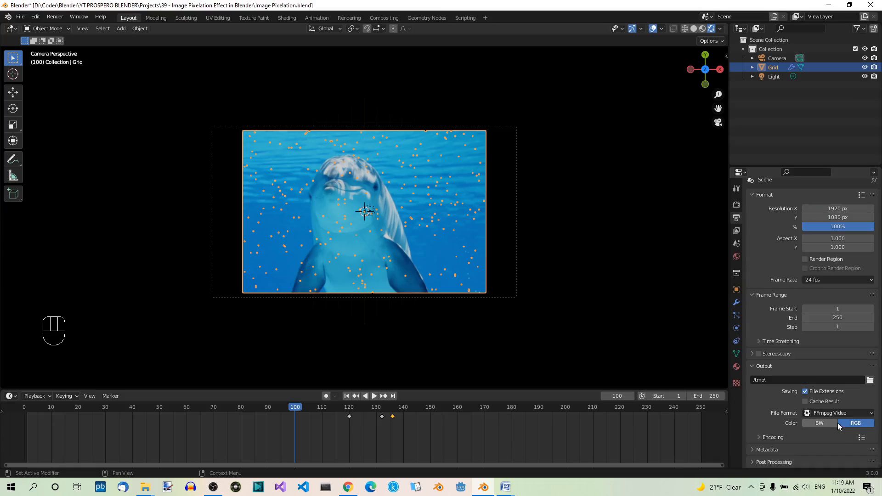
left_click(762, 439)
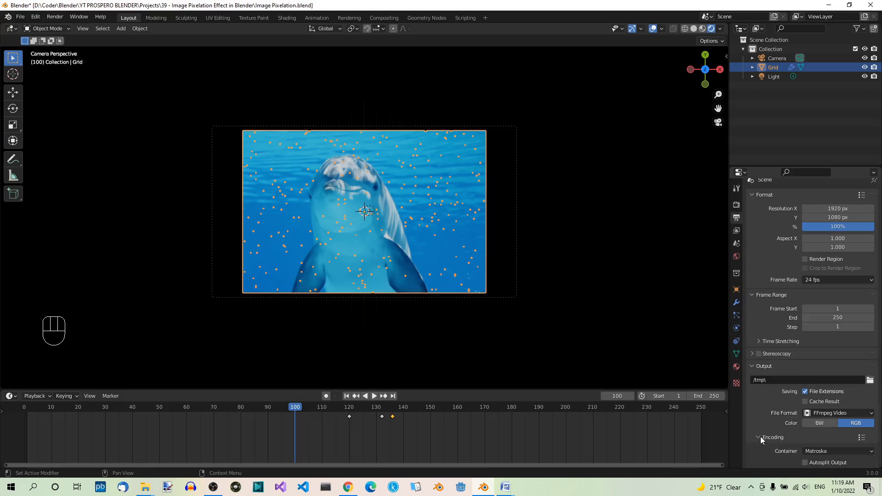
scroll(865, 432, "down", 2)
left_click(864, 415)
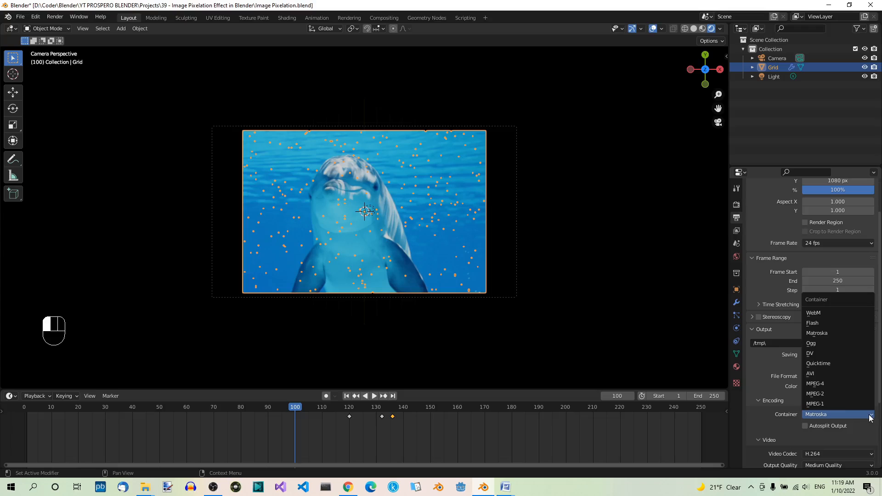
left_click(834, 383)
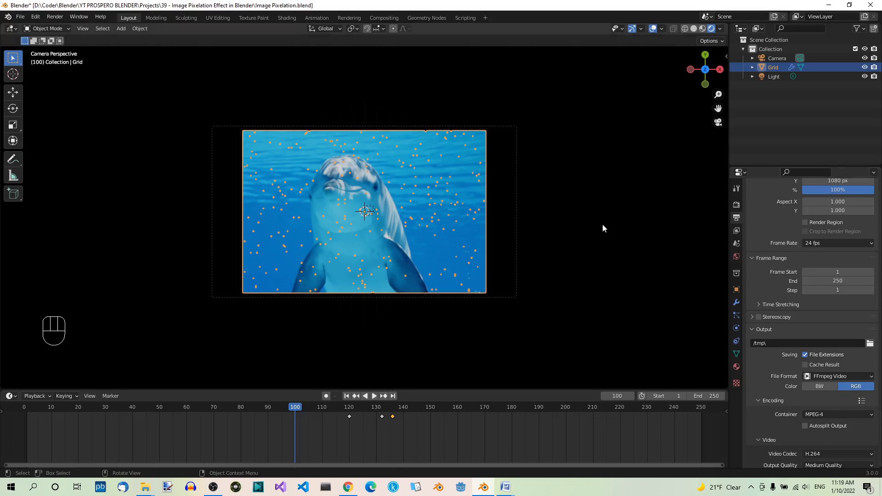
Save the project file and start rendering the full animation
key("ctrl+s")
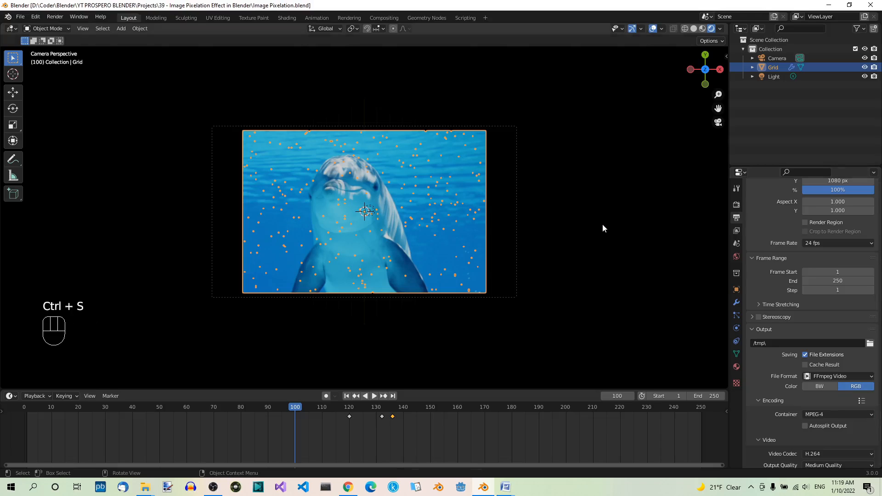
left_click(53, 18)
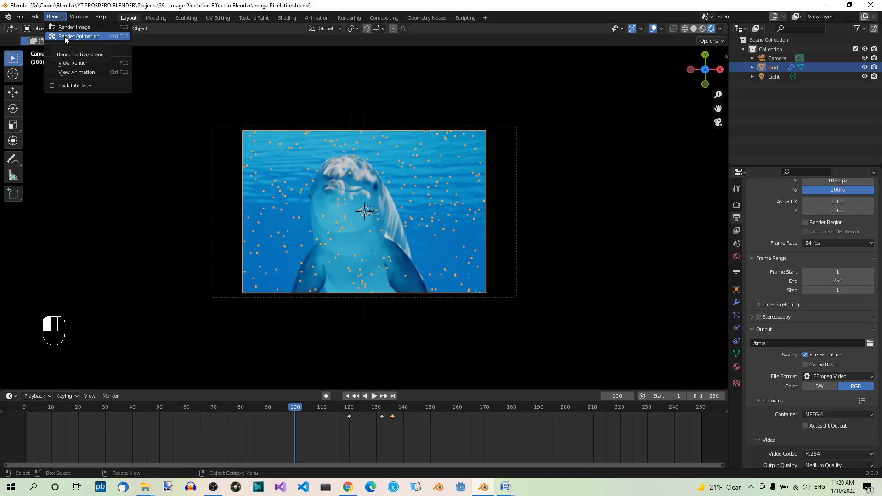
left_click(64, 37)
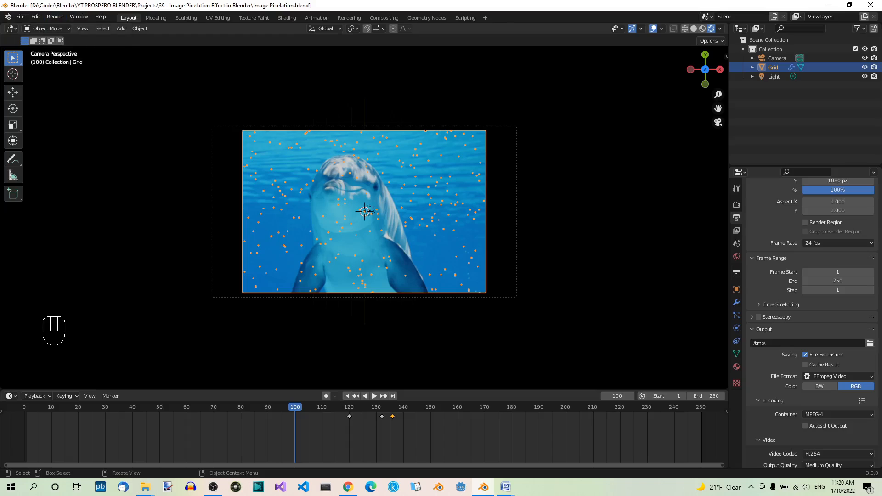